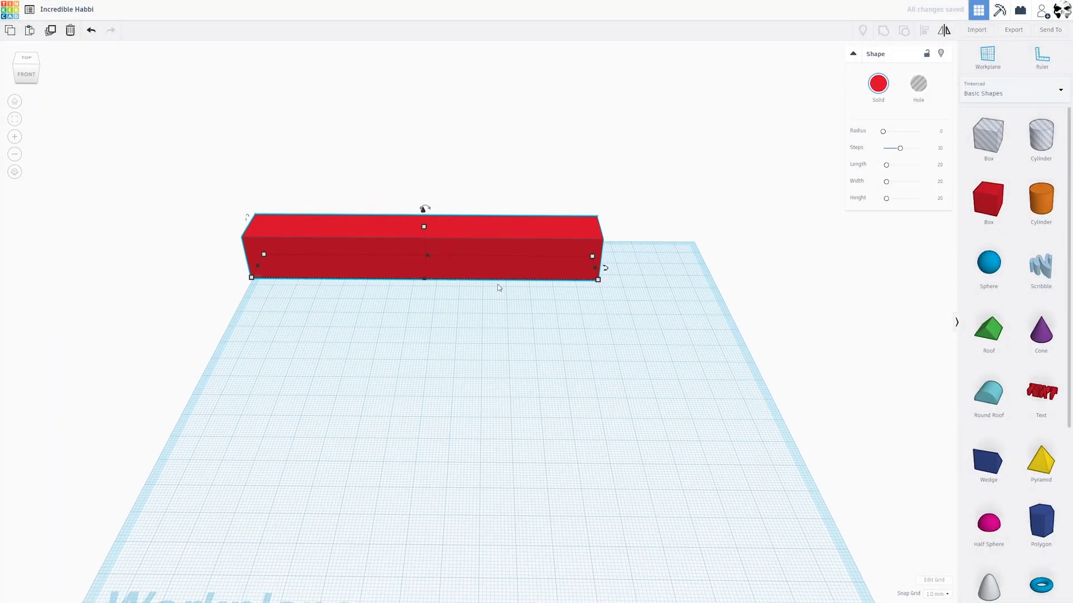
# Duplicate the red bar and move the copy about 101 mm toward the front and 14 mm sideways.
pyautogui.click(51, 31)
pyautogui.moveTo(489, 265); pyautogui.dragTo(492, 411)
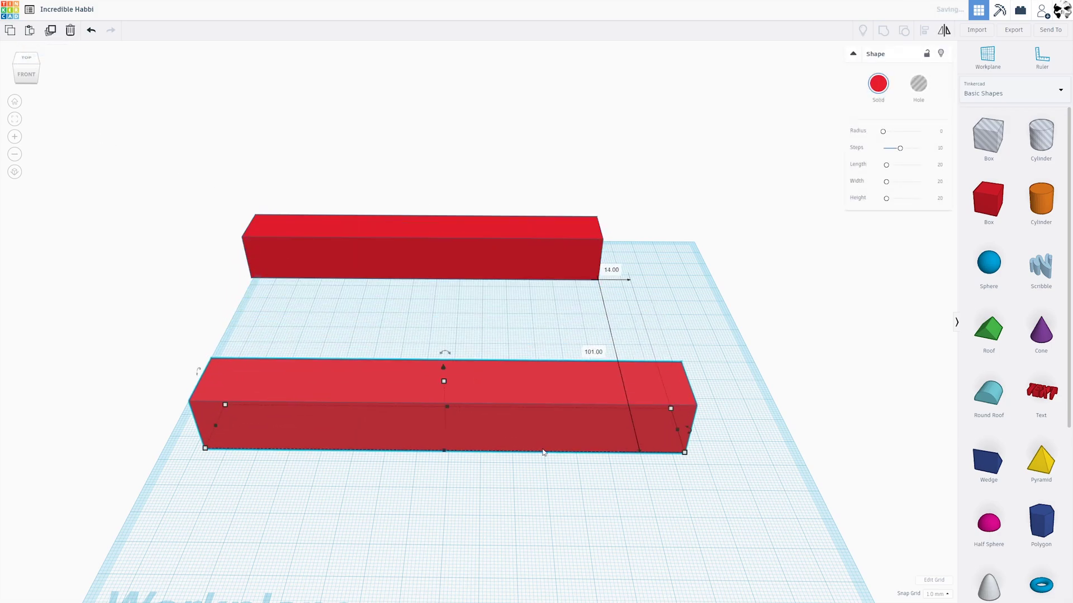
pyautogui.scroll(-5, 598, 426)
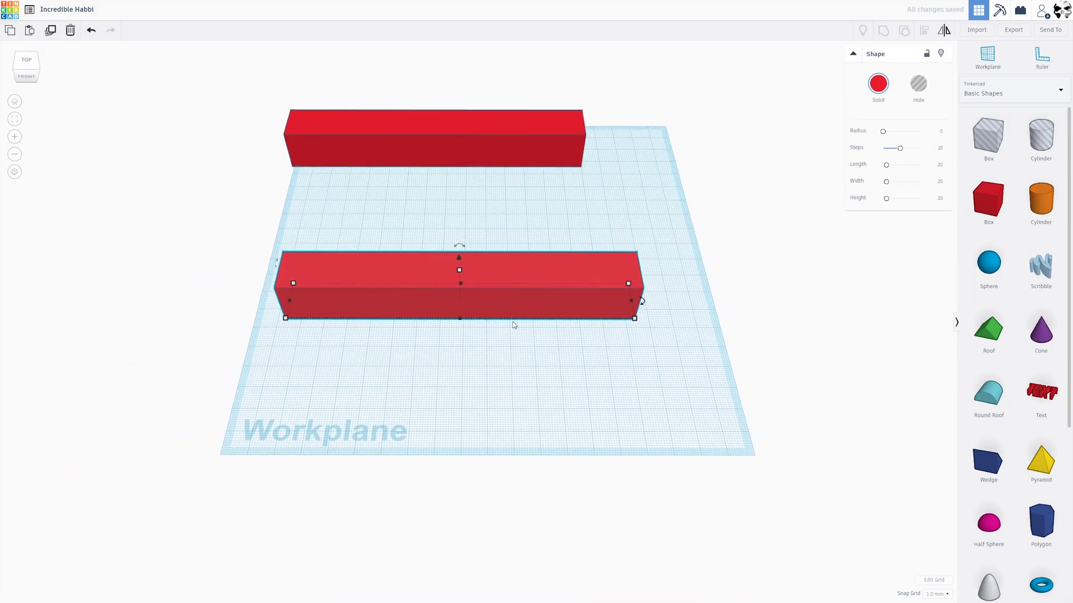
pyautogui.scroll(5, 472, 343)
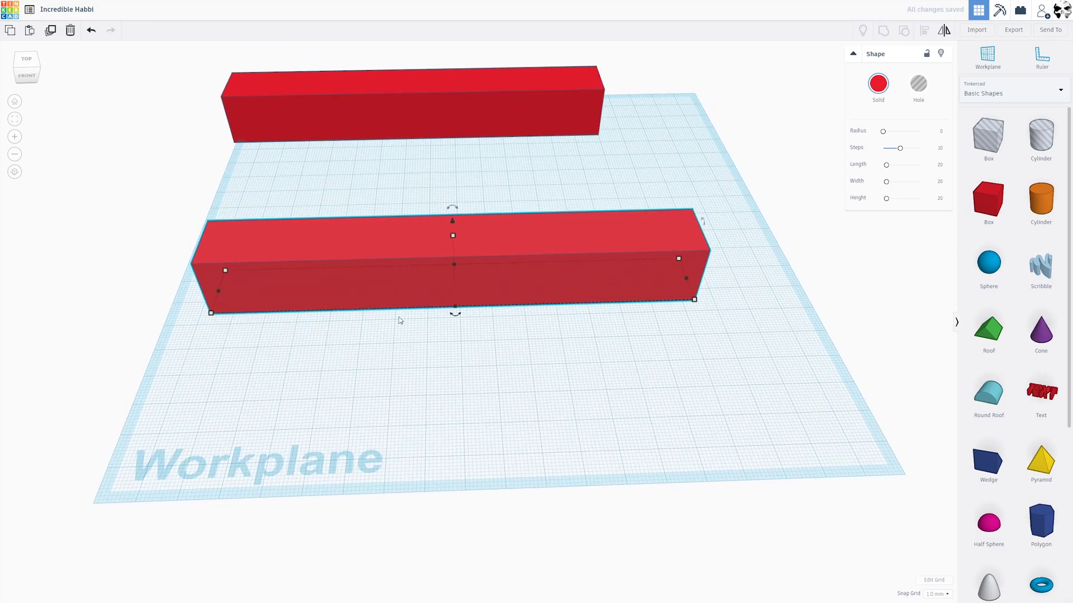
pyautogui.moveTo(399, 320); pyautogui.dragTo(447, 312)
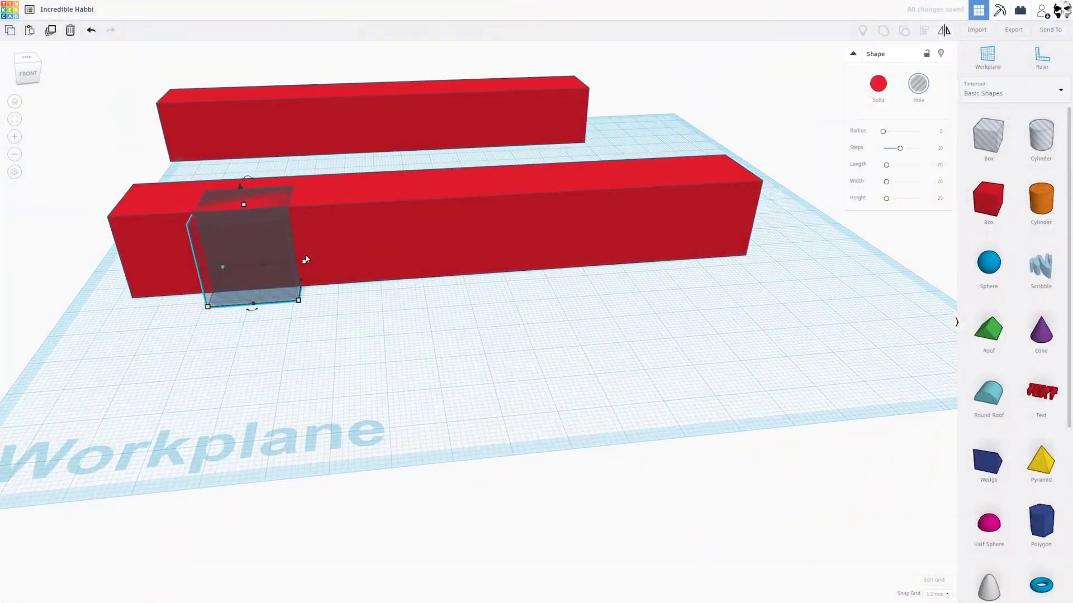
# Lower the hole box's height and shift it so that it sits partly in the copied bar's front face.
pyautogui.moveTo(246, 208); pyautogui.dragTo(248, 260)
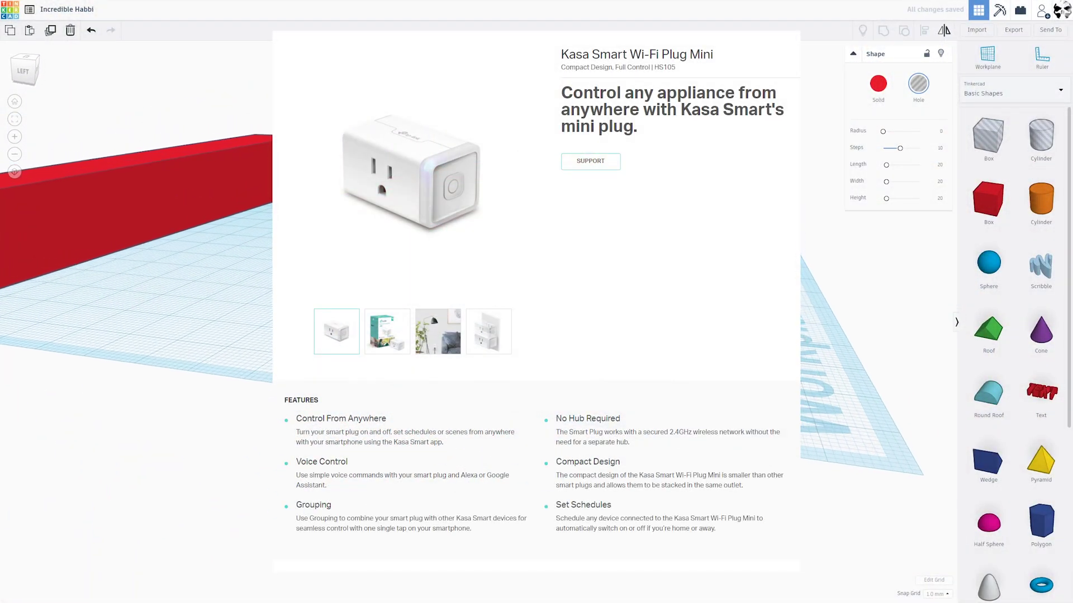
pyautogui.click(536, 268)
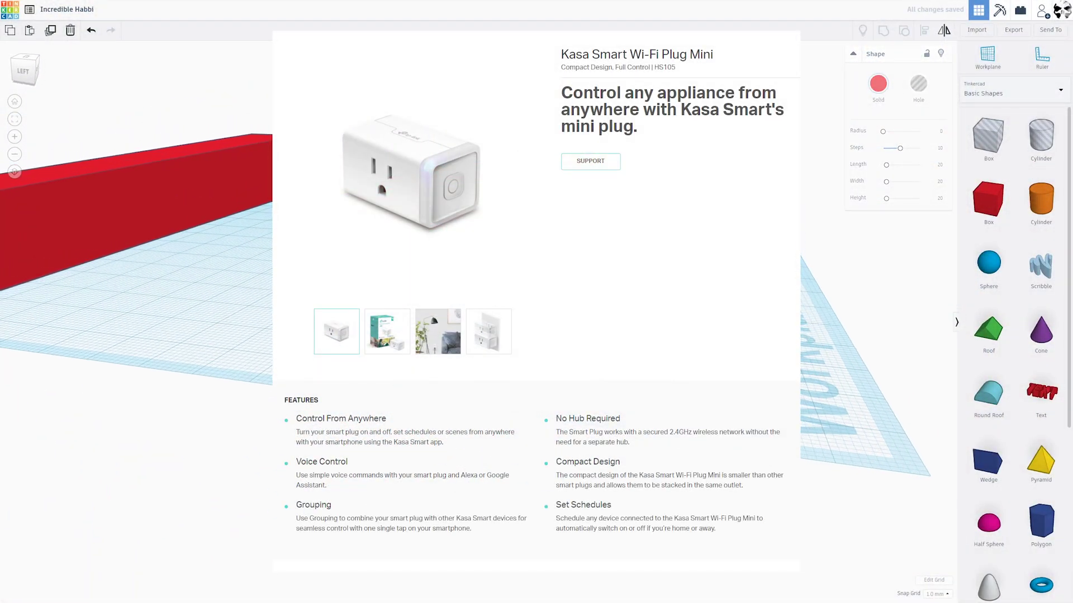
pyautogui.moveTo(592, 290); pyautogui.dragTo(394, 326)
pyautogui.moveTo(228, 292); pyautogui.dragTo(402, 282)
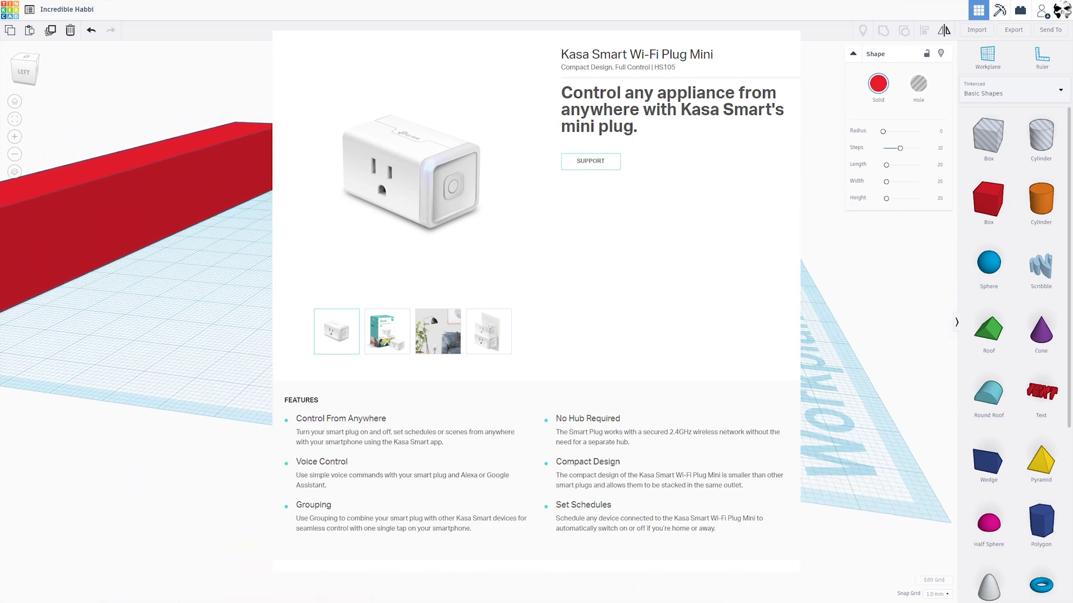
pyautogui.moveTo(515, 321)
pyautogui.mouseDown()
pyautogui.moveTo(474, 318)
pyautogui.moveTo(506, 321)
pyautogui.mouseUp()
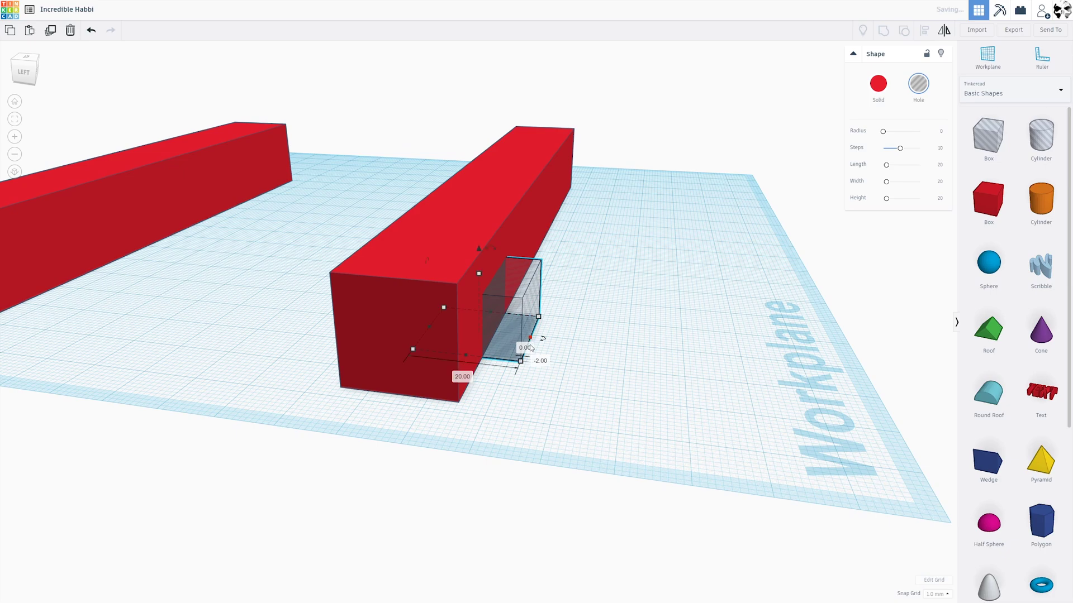
# Stretch the low hole box along most of the front bar's length, leaving solid material at both ends.
pyautogui.moveTo(520, 363); pyautogui.dragTo(618, 372)
pyautogui.moveTo(559, 347); pyautogui.dragTo(584, 265)
pyautogui.click(474, 337)
pyautogui.click(317, 334)
pyautogui.moveTo(663, 299); pyautogui.dragTo(707, 302)
pyautogui.moveTo(393, 314); pyautogui.dragTo(522, 311)
pyautogui.moveTo(520, 309); pyautogui.dragTo(412, 252)
pyautogui.moveTo(407, 256); pyautogui.dragTo(772, 315)
# Centre the hole box along the front bar's length and group both to cut the recess.
pyautogui.scroll(-3, 750, 335)
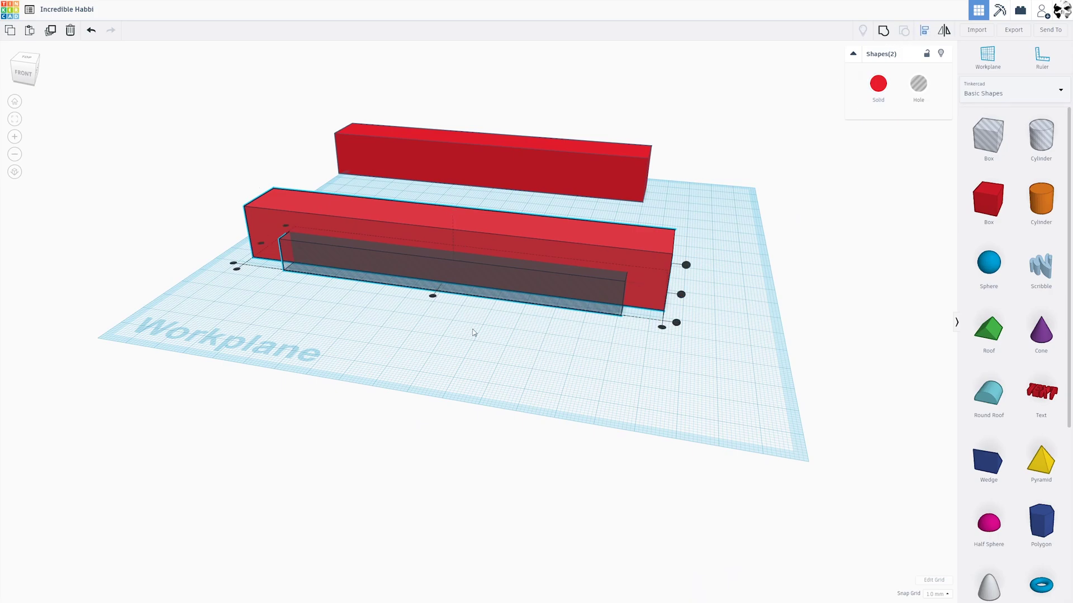
pyautogui.click(432, 296)
pyautogui.click(474, 362)
pyautogui.scroll(2, 447, 374)
pyautogui.moveTo(434, 378); pyautogui.dragTo(488, 354)
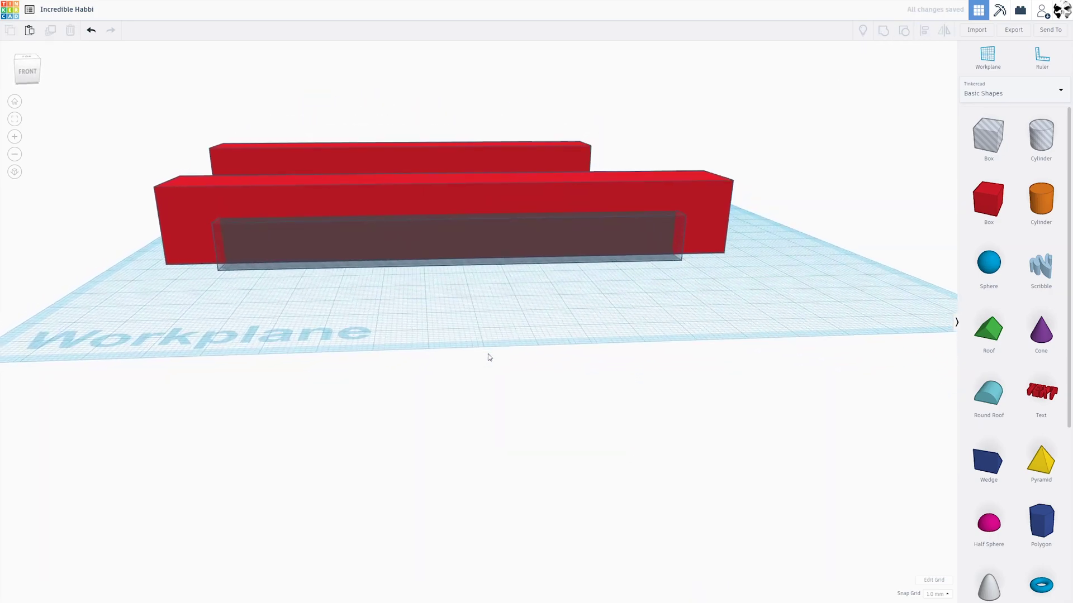
pyautogui.moveTo(524, 314); pyautogui.dragTo(515, 384)
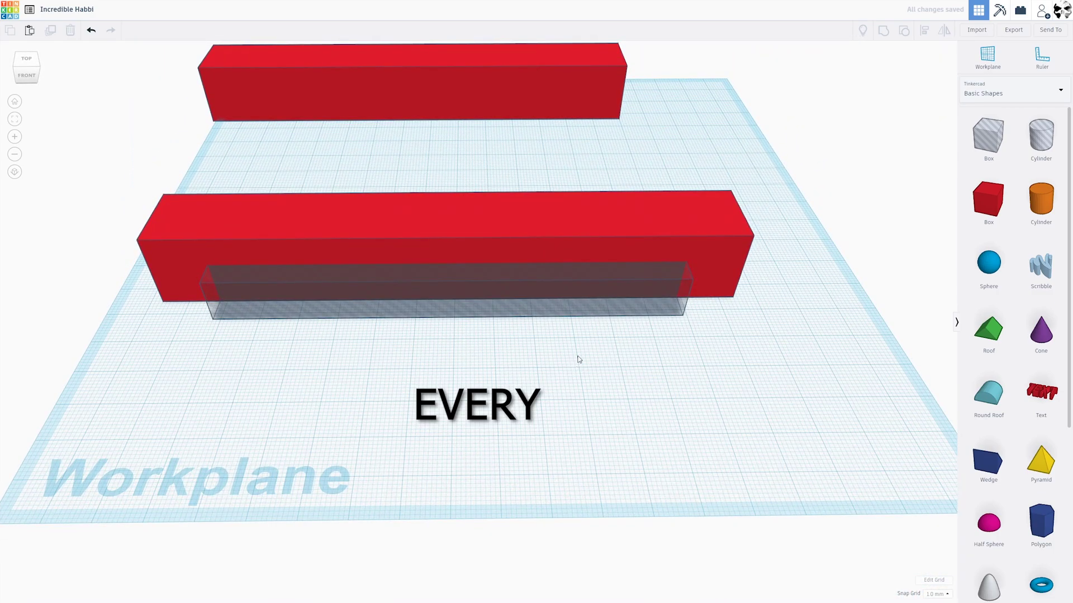
pyautogui.click(509, 235)
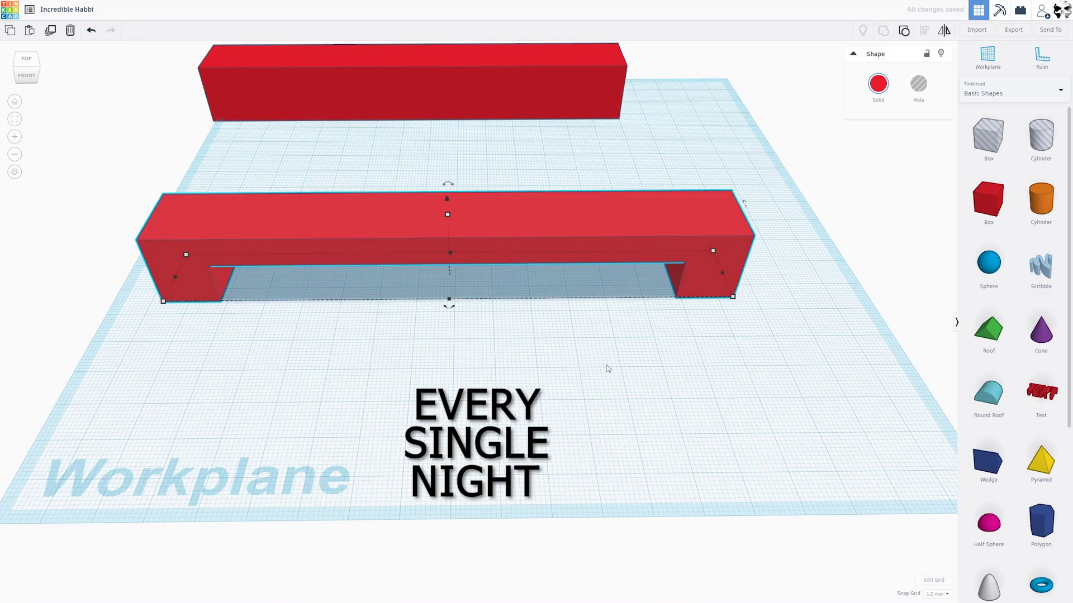
# Rotate the notched bar a quarter turn about its long axis so that it lies as a flat U shape.
pyautogui.moveTo(392, 448); pyautogui.dragTo(556, 303)
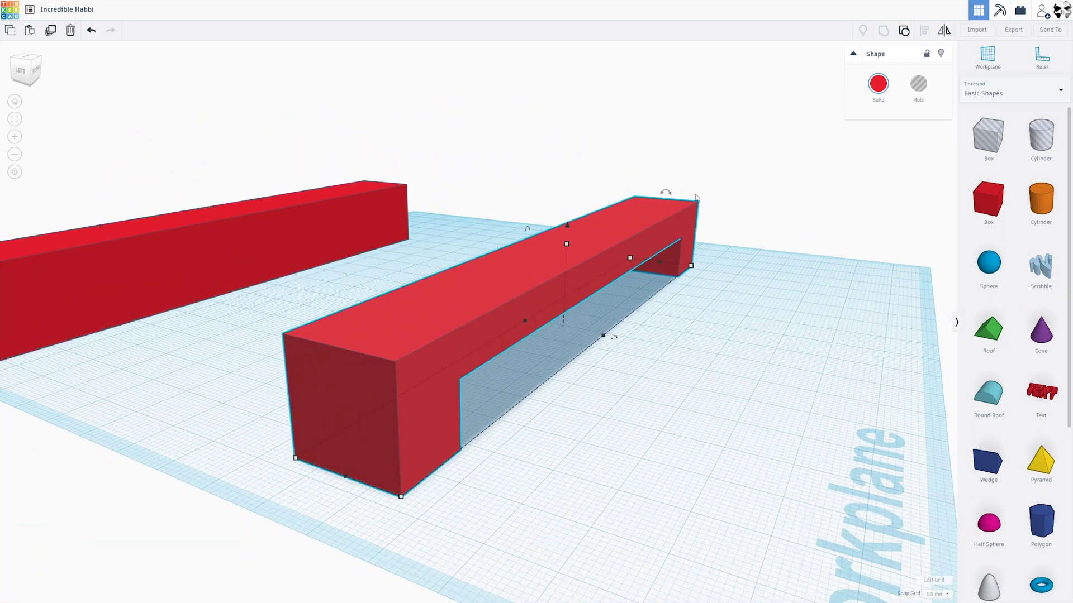
pyautogui.moveTo(670, 193); pyautogui.dragTo(597, 225)
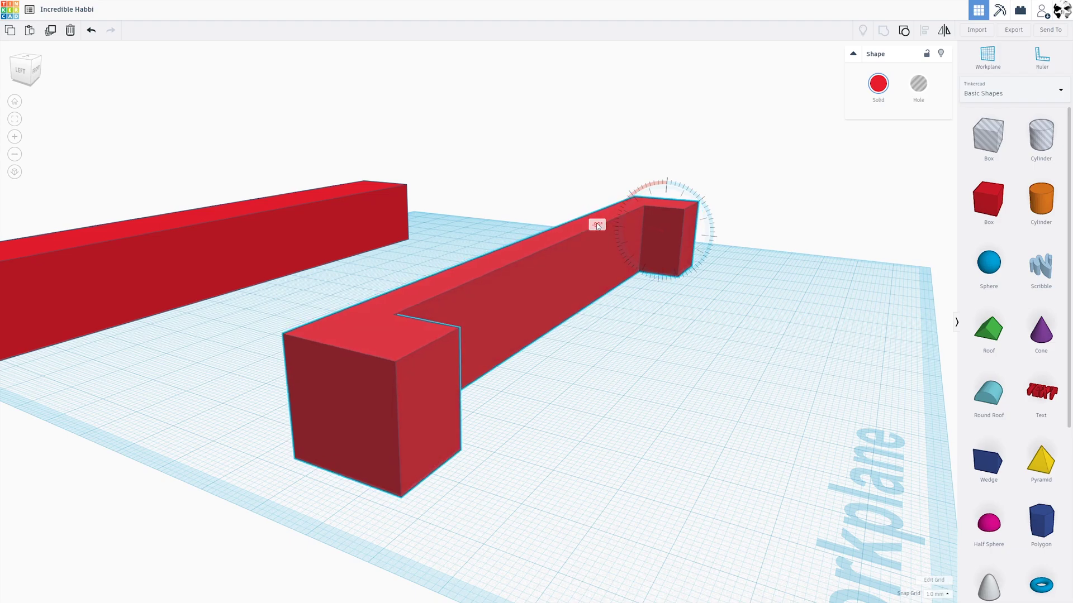
pyautogui.click(717, 337)
pyautogui.moveTo(716, 336); pyautogui.dragTo(641, 360)
pyautogui.moveTo(641, 360); pyautogui.dragTo(471, 445)
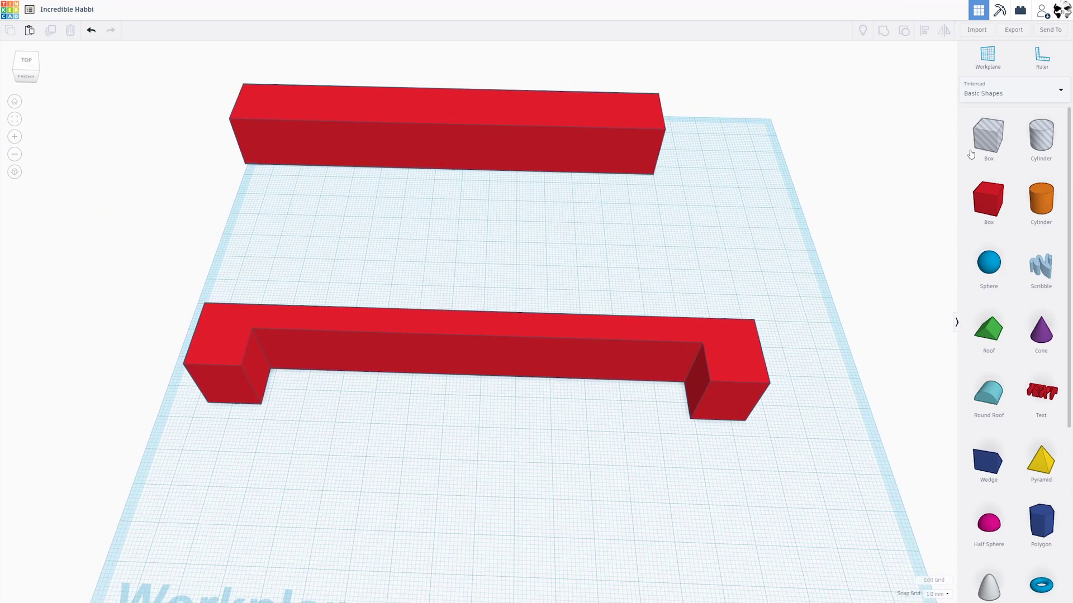
# Place a new hole box over one end of the notched bar.
pyautogui.moveTo(971, 154); pyautogui.dragTo(698, 411)
pyautogui.scroll(-3, 713, 462)
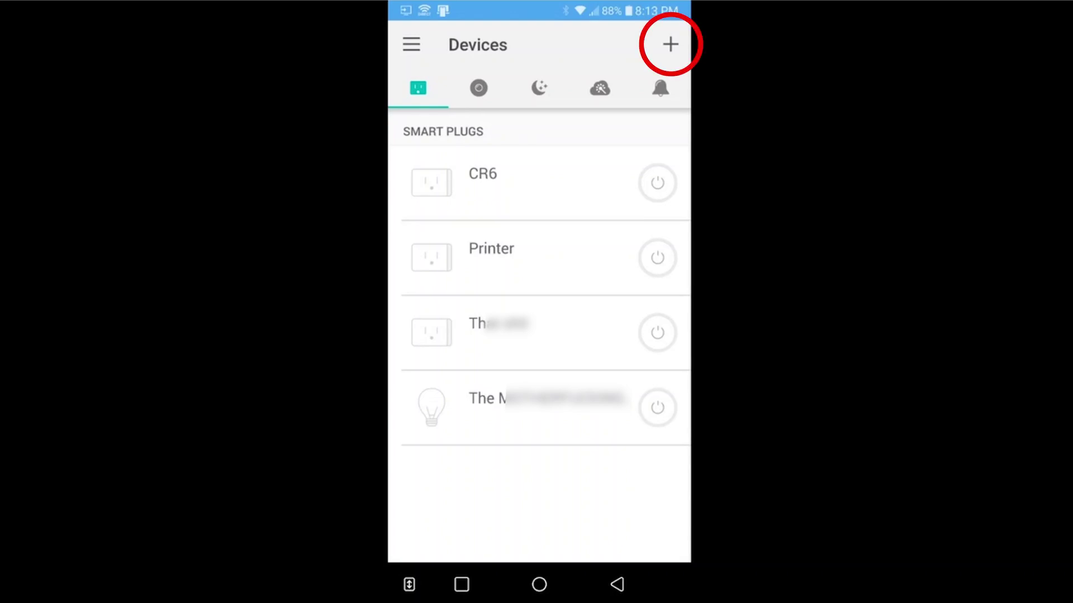
# Switch to the Kasa app and start adding a smart plug of type Smart Plug Lite / Mini.
pyautogui.click(670, 44)
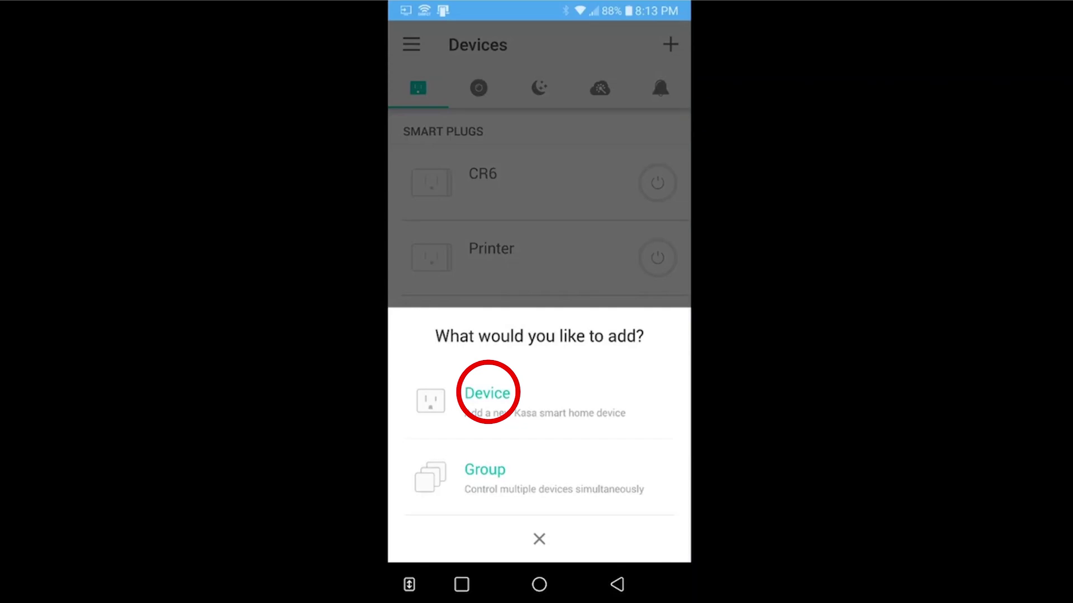
pyautogui.click(487, 394)
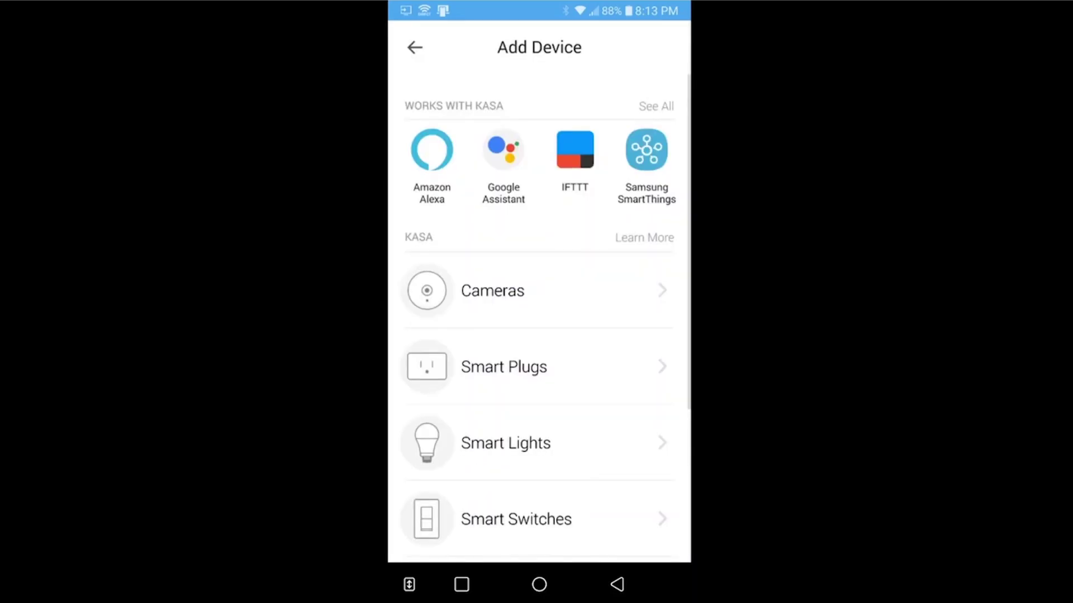
pyautogui.scroll(-2, 539, 335)
pyautogui.click(503, 294)
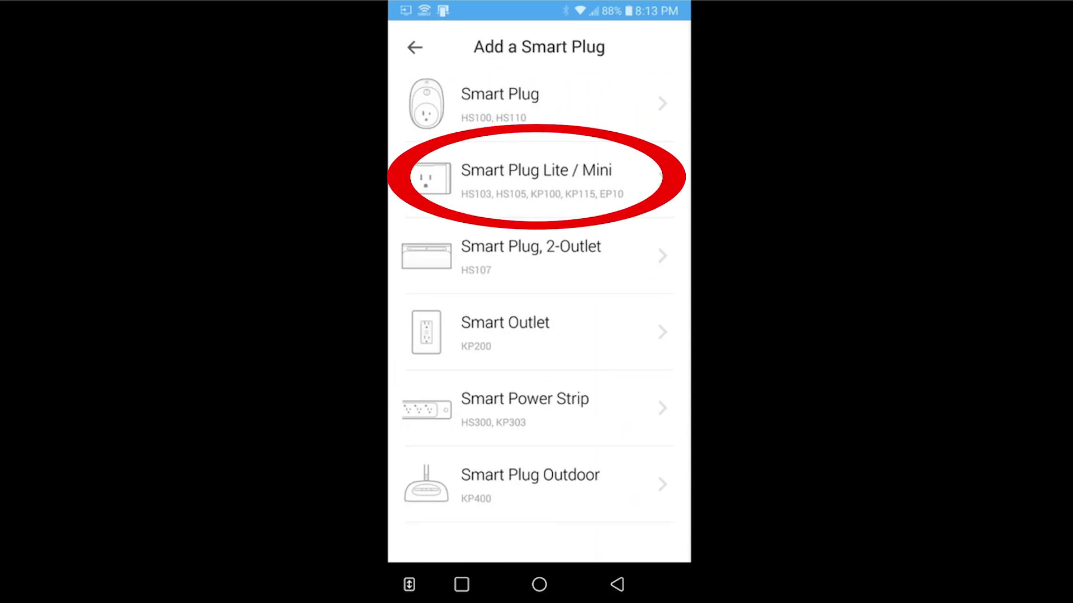
pyautogui.click(537, 178)
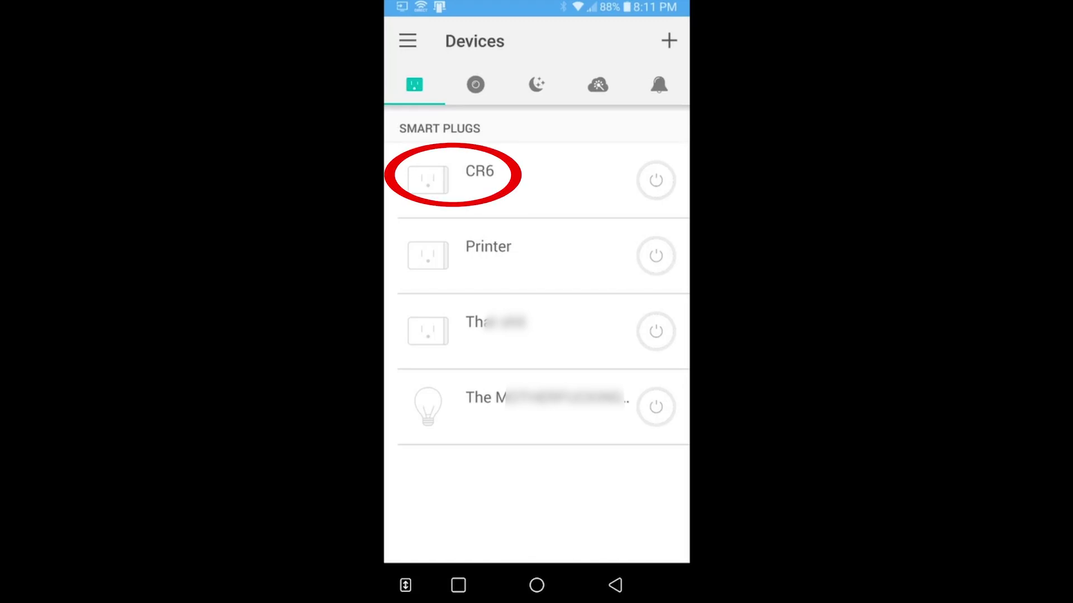
# Start a timer on the CR6 plug that turns it off after 14 hours 30 minutes.
pyautogui.click(479, 178)
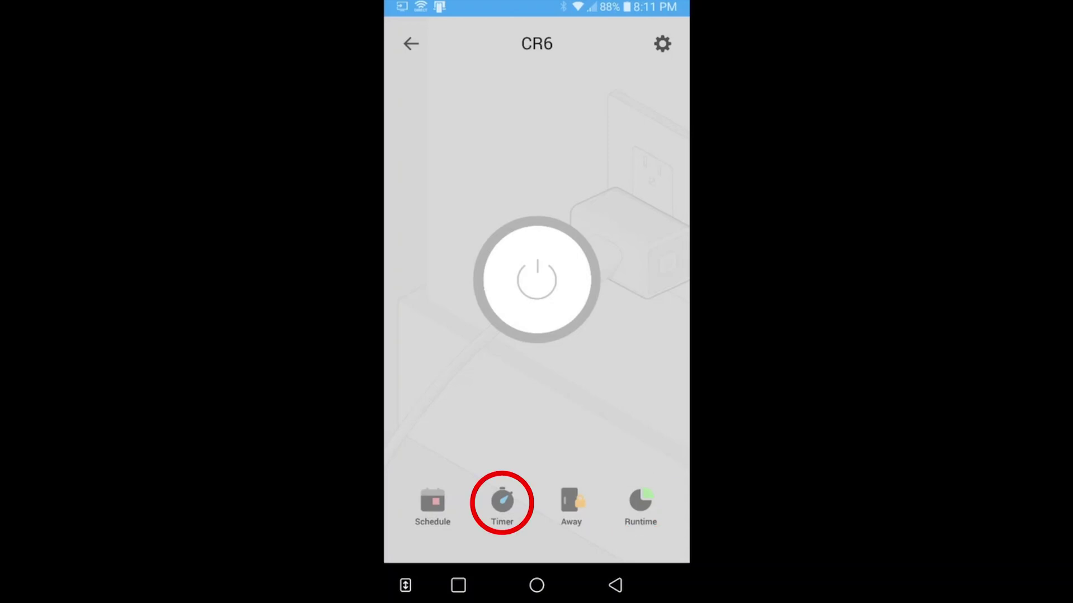
pyautogui.click(501, 505)
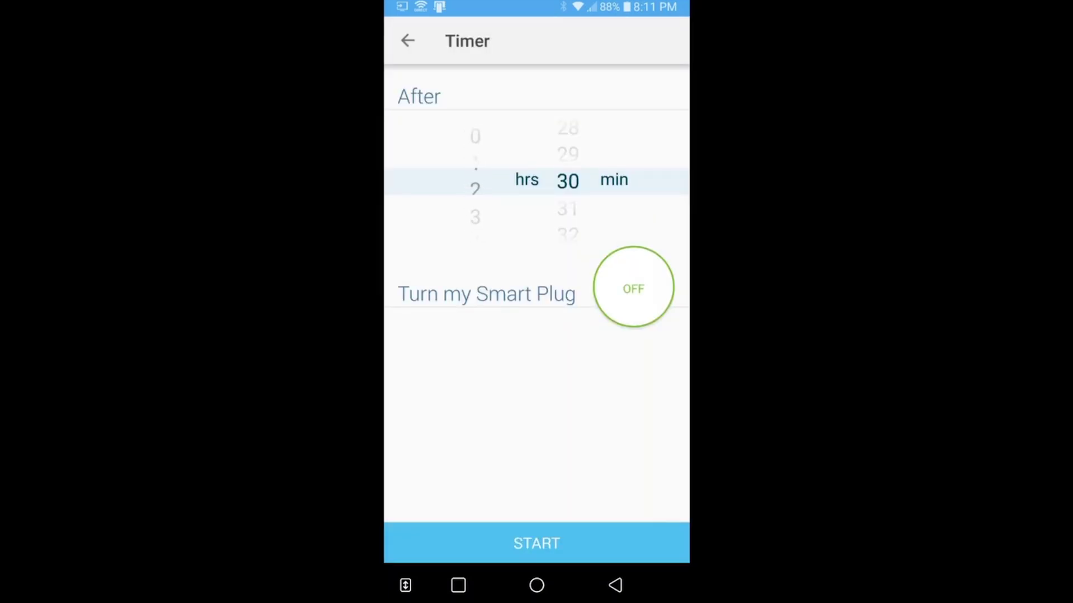
pyautogui.moveTo(475, 208); pyautogui.dragTo(475, 155)
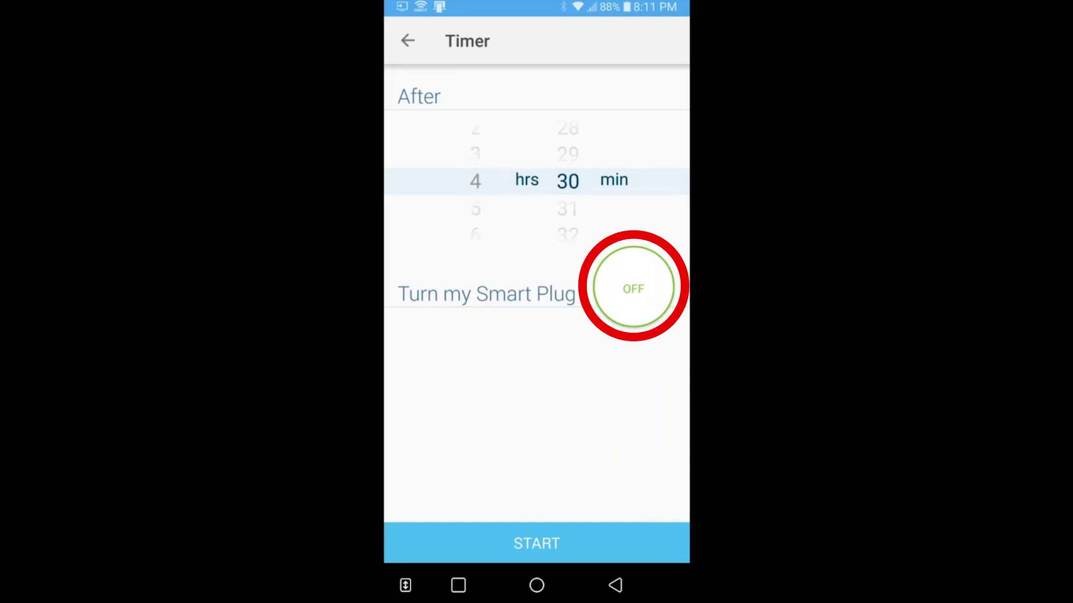
pyautogui.click(633, 287)
pyautogui.click(633, 287)
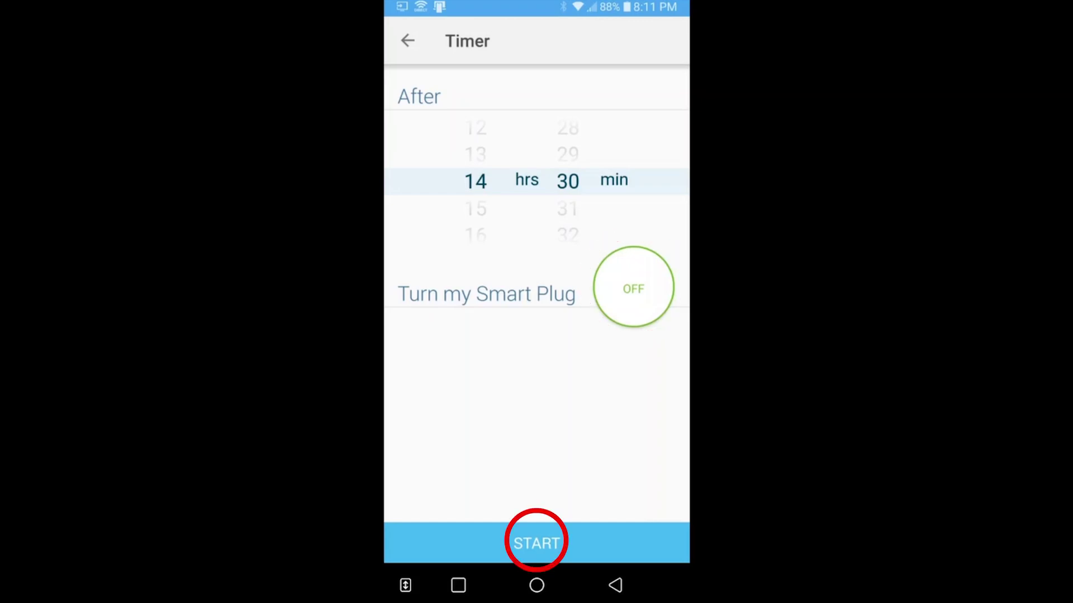
pyautogui.click(537, 543)
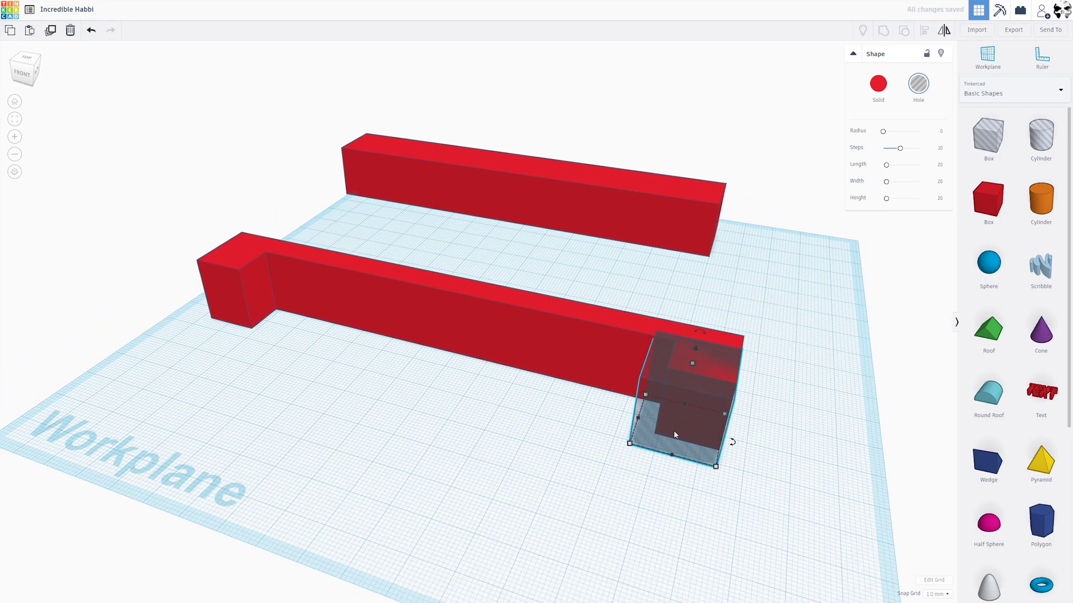
# Switch back to Tinkercad and stretch the hole box over the notched bar to 148 by 22 mm.
pyautogui.moveTo(673, 430); pyautogui.dragTo(747, 480)
pyautogui.moveTo(609, 497); pyautogui.dragTo(602, 469)
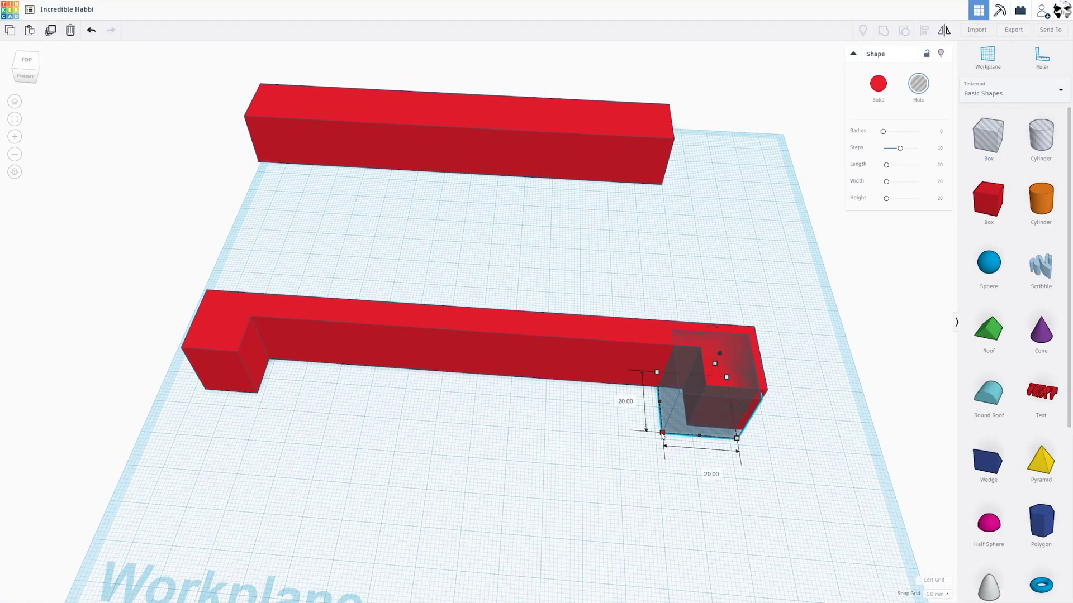
pyautogui.moveTo(662, 433); pyautogui.dragTo(514, 401)
pyautogui.scroll(2, 521, 474)
pyautogui.moveTo(522, 479); pyautogui.dragTo(458, 464)
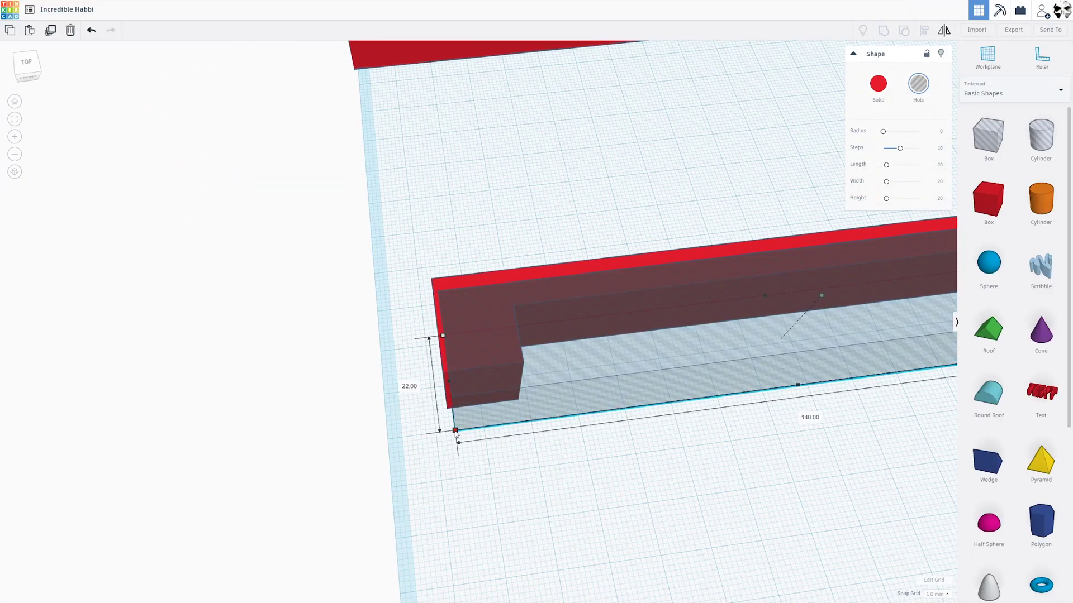
pyautogui.scroll(-3, 460, 433)
pyautogui.moveTo(713, 462); pyautogui.dragTo(247, 495)
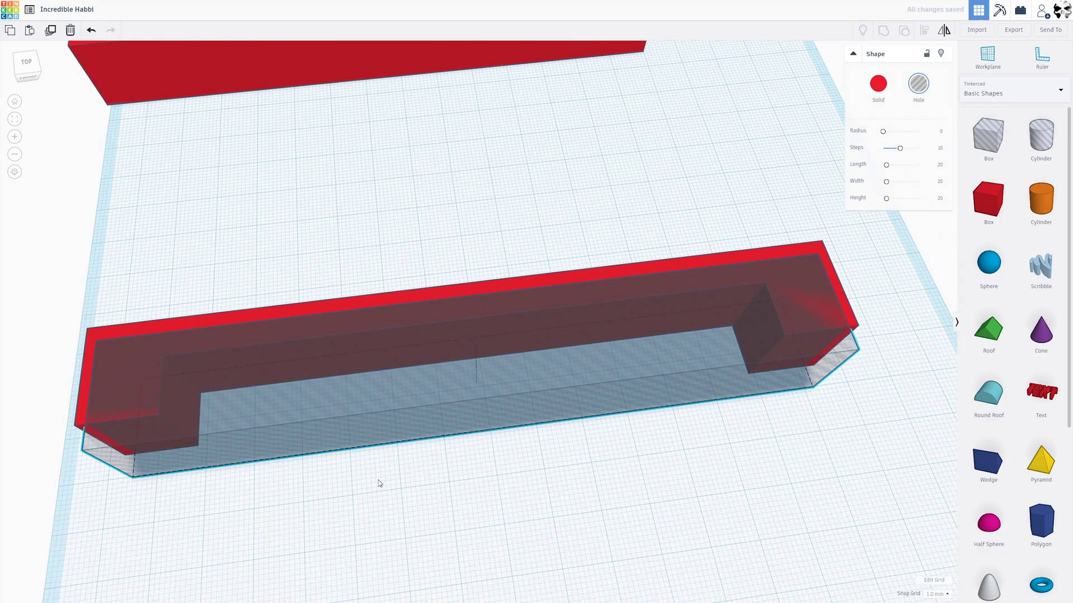
# Raise the underside of the long hole box above the base of the notched bar.
pyautogui.scroll(-3, 453, 466)
pyautogui.moveTo(498, 468); pyautogui.dragTo(373, 471)
pyautogui.scroll(3, 431, 419)
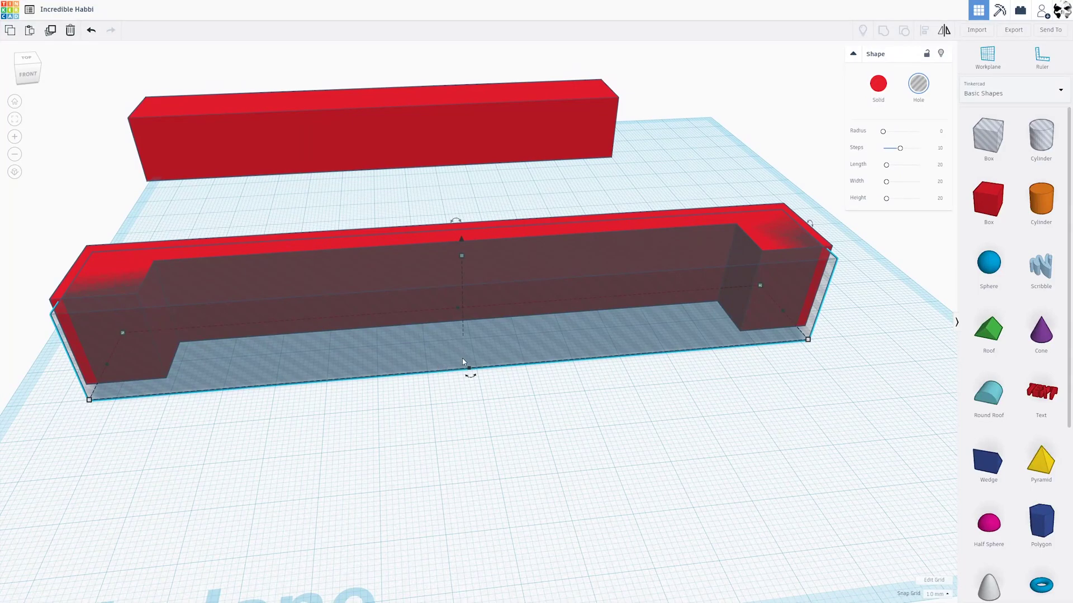
pyautogui.moveTo(462, 362); pyautogui.dragTo(466, 263)
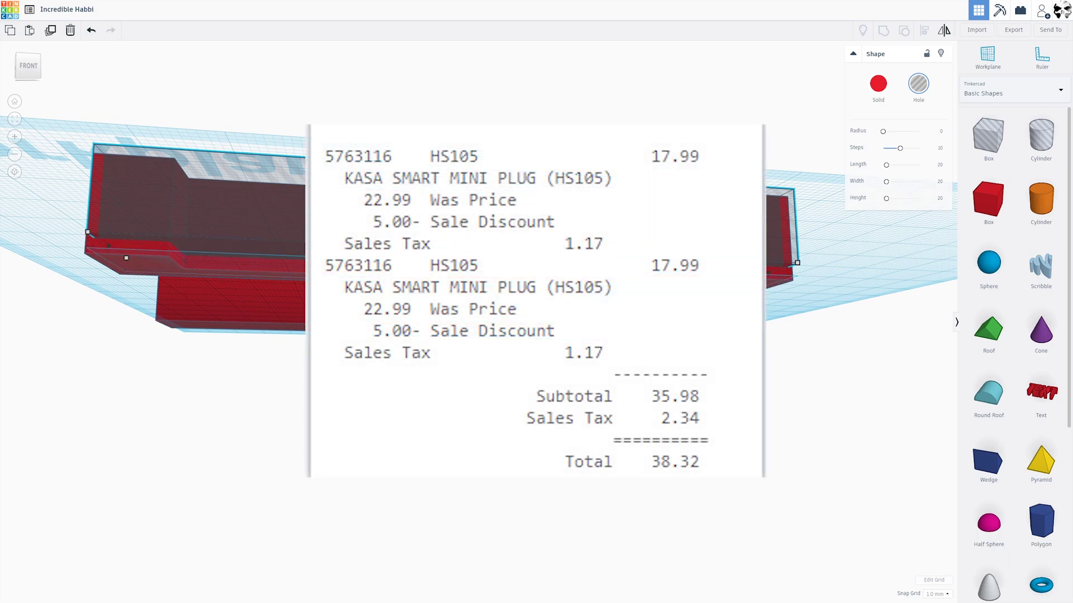
pyautogui.moveTo(466, 263); pyautogui.dragTo(463, 238)
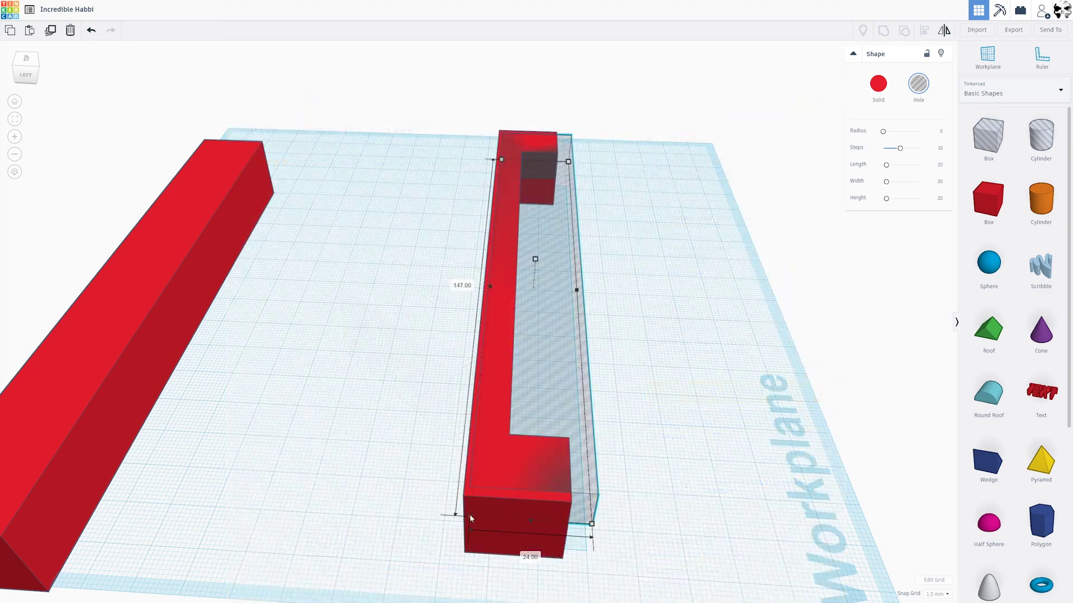
# Narrow the long hole box to 23 mm and adjust its height from the underside.
pyautogui.moveTo(466, 514); pyautogui.dragTo(477, 514)
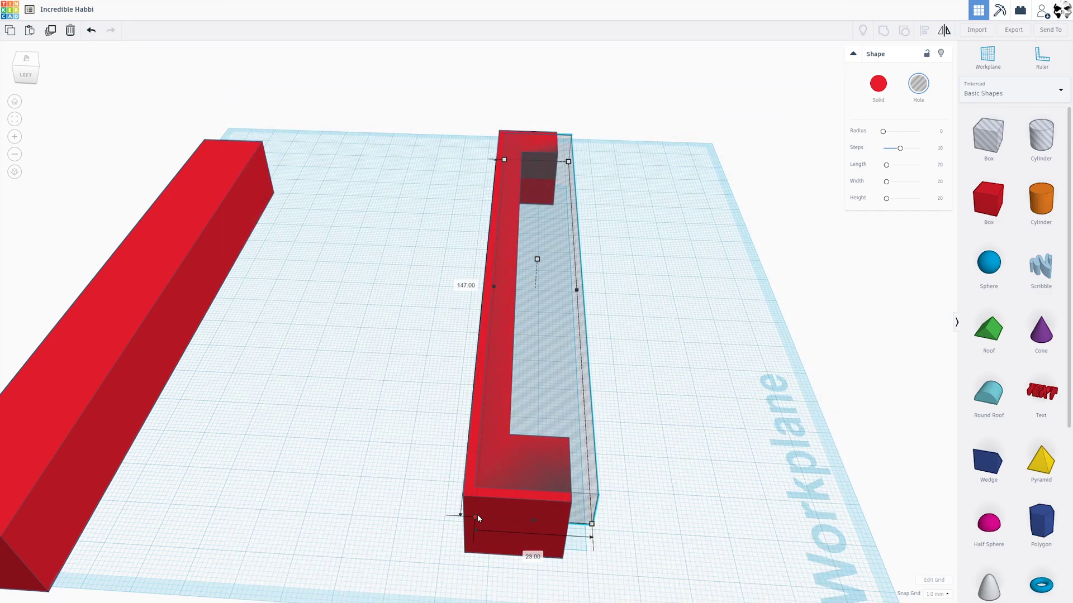
pyautogui.moveTo(650, 516); pyautogui.dragTo(319, 494)
pyautogui.moveTo(318, 391); pyautogui.dragTo(325, 452)
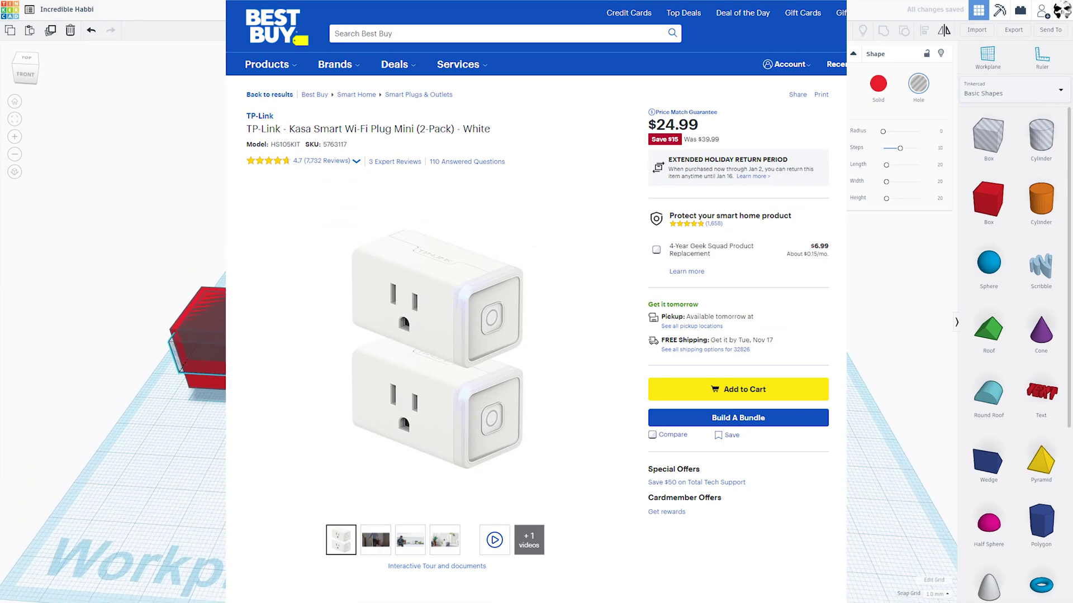
pyautogui.scroll(3, 480, 335)
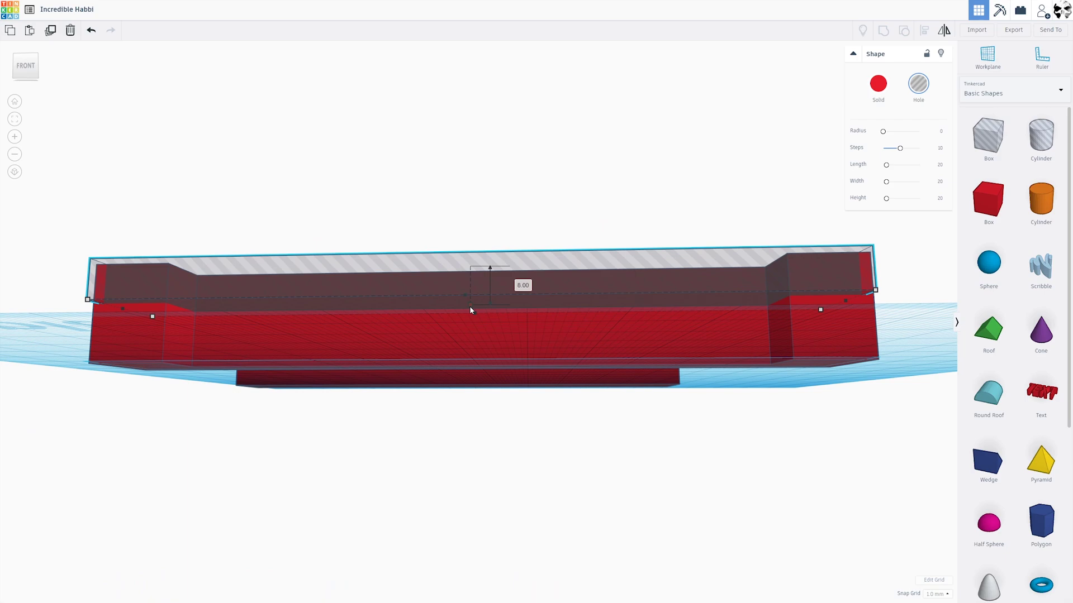
pyautogui.moveTo(471, 309)
pyautogui.mouseDown()
pyautogui.moveTo(471, 291)
pyautogui.moveTo(481, 353)
pyautogui.moveTo(478, 315)
pyautogui.mouseUp()
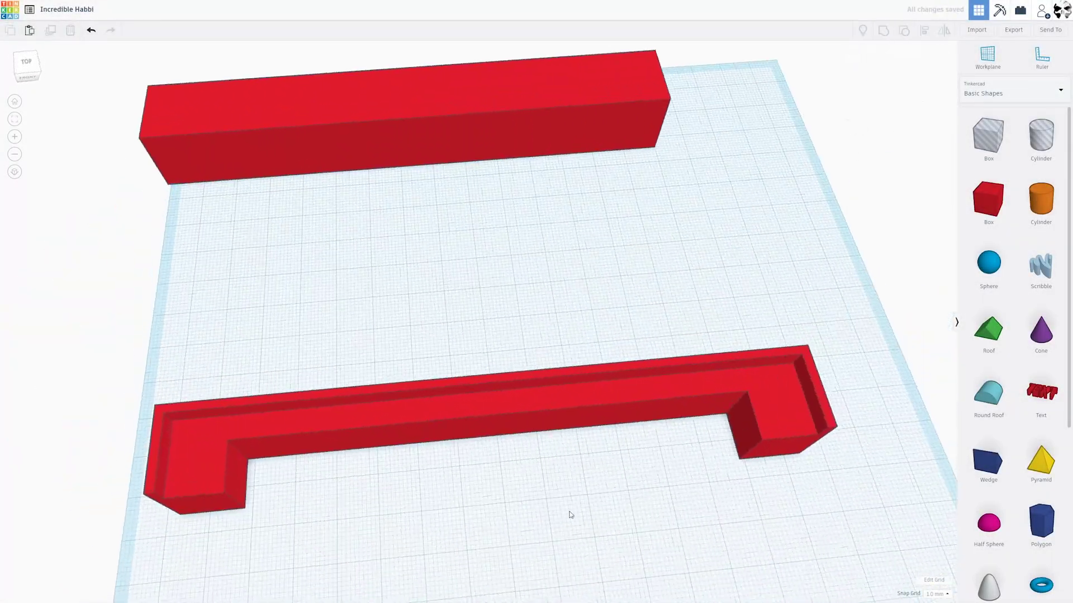
# Place a hole box in front of the recessed bar and stretch it across the full span between the two end blocks.
pyautogui.moveTo(570, 514); pyautogui.dragTo(458, 478)
pyautogui.scroll(-2, 458, 477)
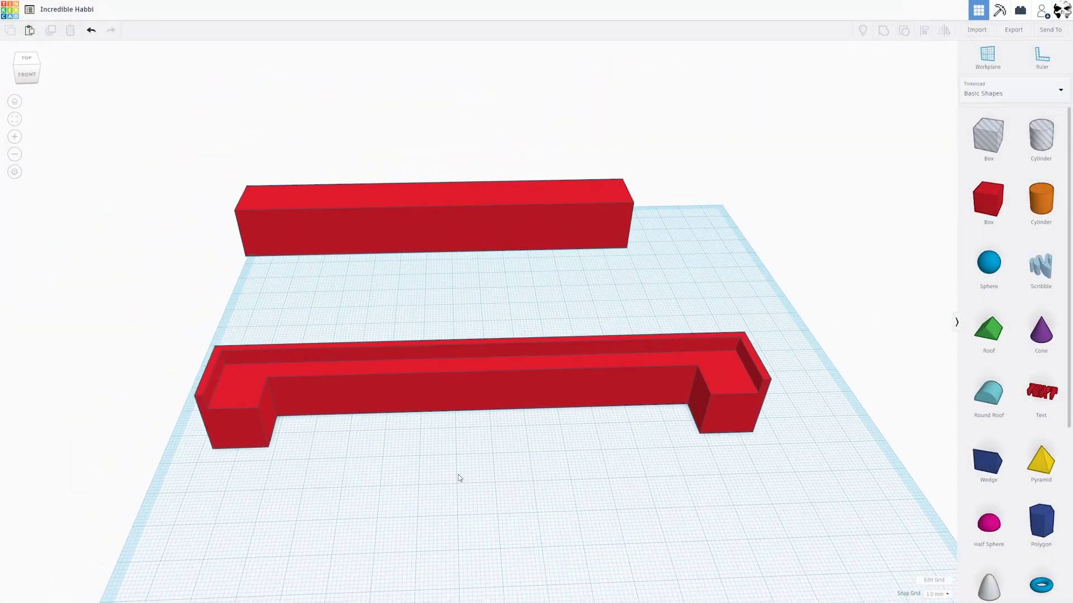
pyautogui.moveTo(535, 431); pyautogui.dragTo(536, 474)
pyautogui.click(988, 135)
pyautogui.click(350, 442)
pyautogui.moveTo(402, 447); pyautogui.dragTo(581, 514)
pyautogui.moveTo(536, 497); pyautogui.dragTo(658, 372)
# Group the hole box with the recessed bar to cut the ledge between the end blocks down to the back wall.
pyautogui.keyDown('shift'); pyautogui.click(658, 372); pyautogui.keyUp('shift')
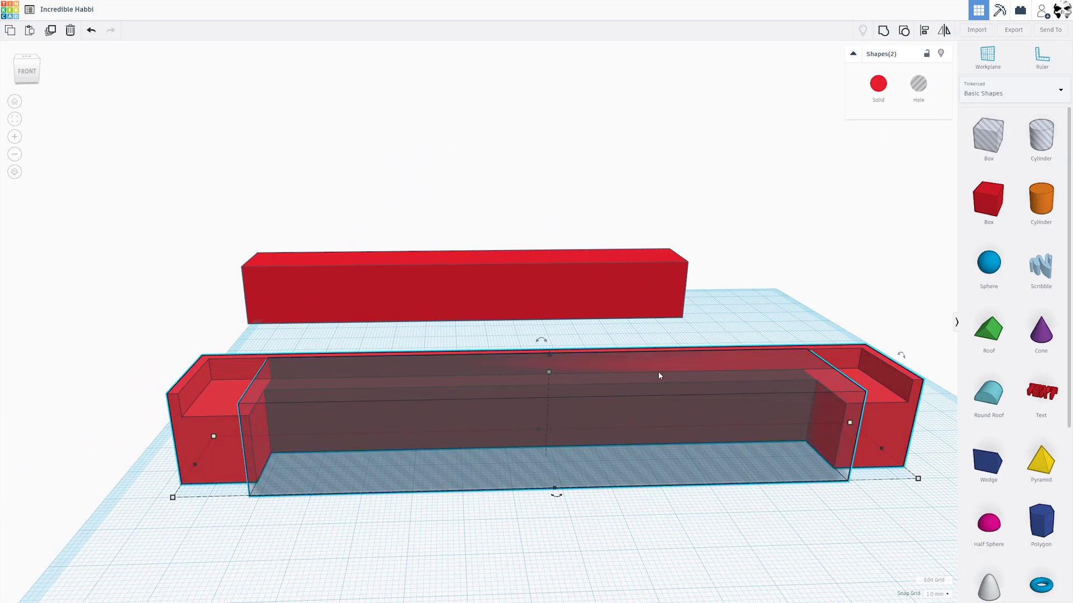
pyautogui.hotkey('ctrl', 'g')
pyautogui.click(613, 535)
pyautogui.moveTo(492, 503); pyautogui.dragTo(563, 479)
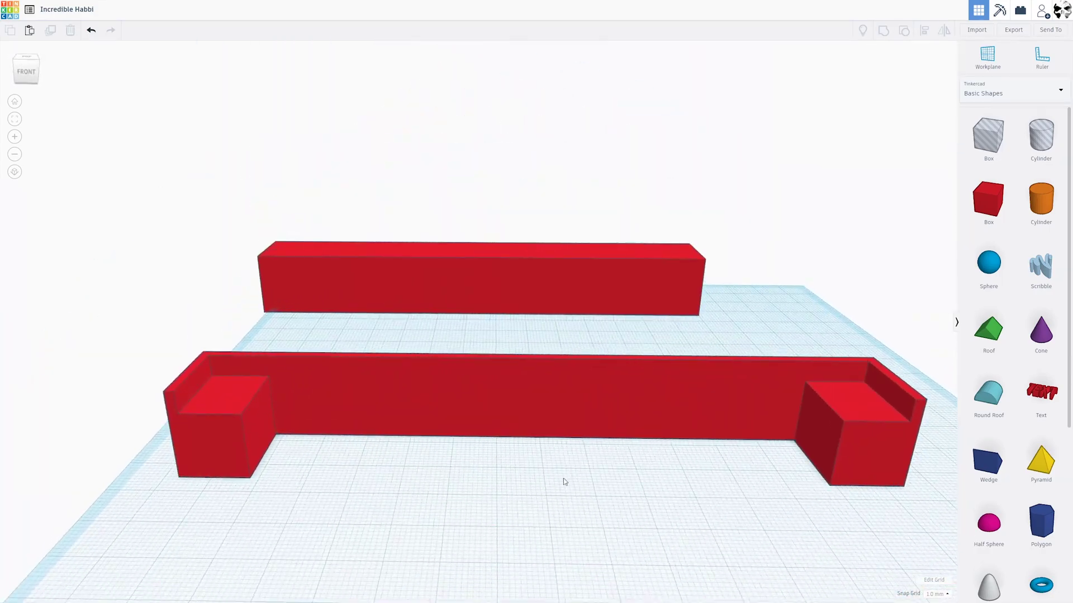
# Add a solid box and move it to the middle of the bar between the two end blocks.
pyautogui.click(604, 411)
pyautogui.click(986, 207)
pyautogui.click(822, 458)
pyautogui.moveTo(830, 430); pyautogui.dragTo(542, 423)
# Align the small box with the centre of the bar's length and set it against the back wall.
pyautogui.keyDown('shift'); pyautogui.click(665, 416); pyautogui.keyUp('shift')
pyautogui.click(924, 30)
pyautogui.click(529, 513)
pyautogui.moveTo(551, 520); pyautogui.dragTo(553, 475)
pyautogui.click(644, 384)
pyautogui.moveTo(529, 400); pyautogui.dragTo(504, 287)
pyautogui.click(536, 441)
pyautogui.moveTo(536, 441); pyautogui.dragTo(534, 407)
pyautogui.scroll(-2, 534, 407)
# Place a solid box in front of the bar's left end and overlap it with an offset hole box raised 15 mm.
pyautogui.moveTo(994, 201); pyautogui.dragTo(335, 411)
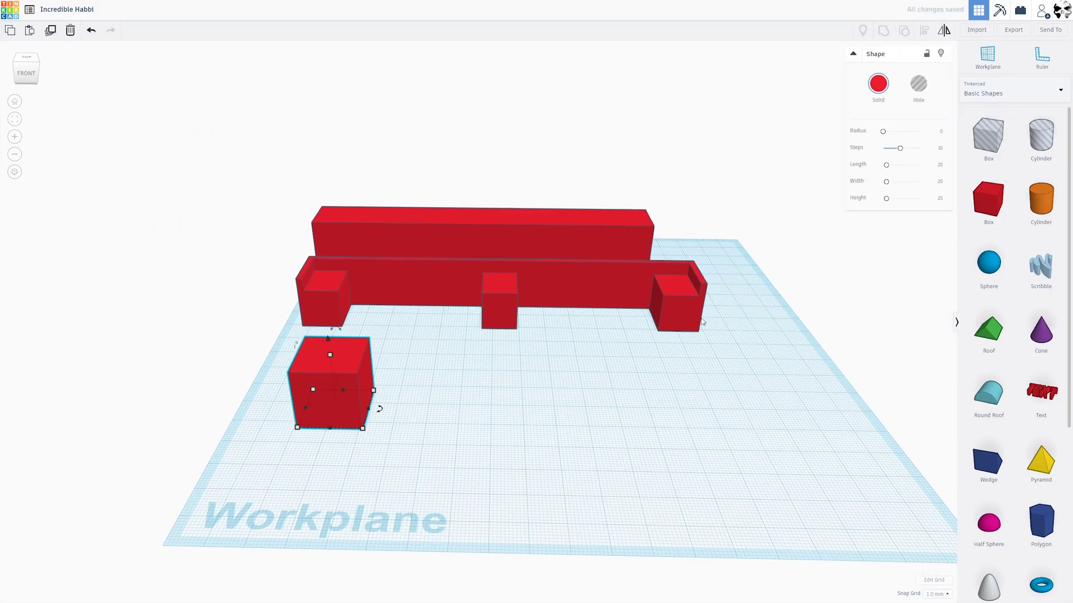
pyautogui.moveTo(988, 139); pyautogui.dragTo(348, 413)
pyautogui.moveTo(349, 415); pyautogui.dragTo(492, 461)
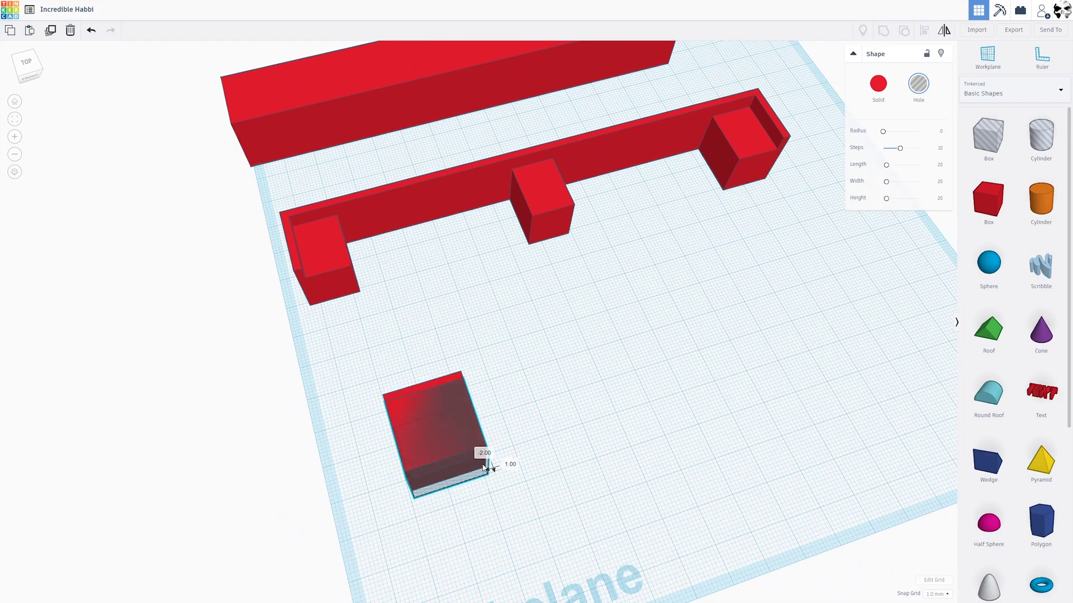
pyautogui.moveTo(512, 536); pyautogui.dragTo(482, 461)
pyautogui.moveTo(395, 351); pyautogui.dragTo(400, 234)
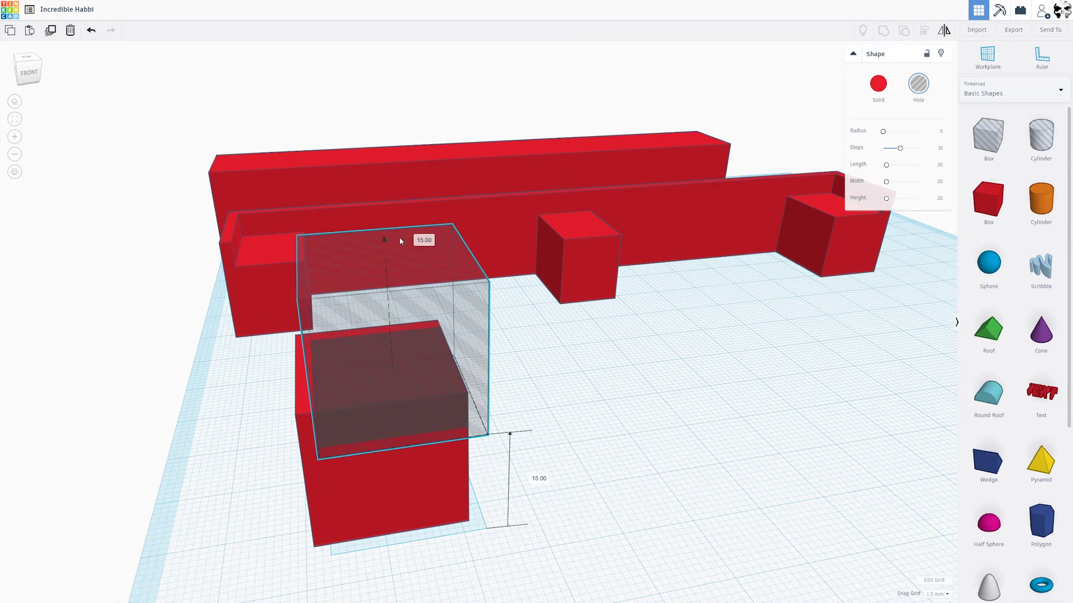
# Group the solid box with the raised hole box to cut a corner piece with a recessed top.
pyautogui.moveTo(313, 441); pyautogui.dragTo(430, 409)
pyautogui.keyDown('shift'); pyautogui.click(551, 388); pyautogui.keyUp('shift')
pyautogui.hotkey('ctrl', 'g')
pyautogui.click(787, 335)
pyautogui.moveTo(665, 357); pyautogui.dragTo(487, 391)
pyautogui.scroll(-3, 478, 435)
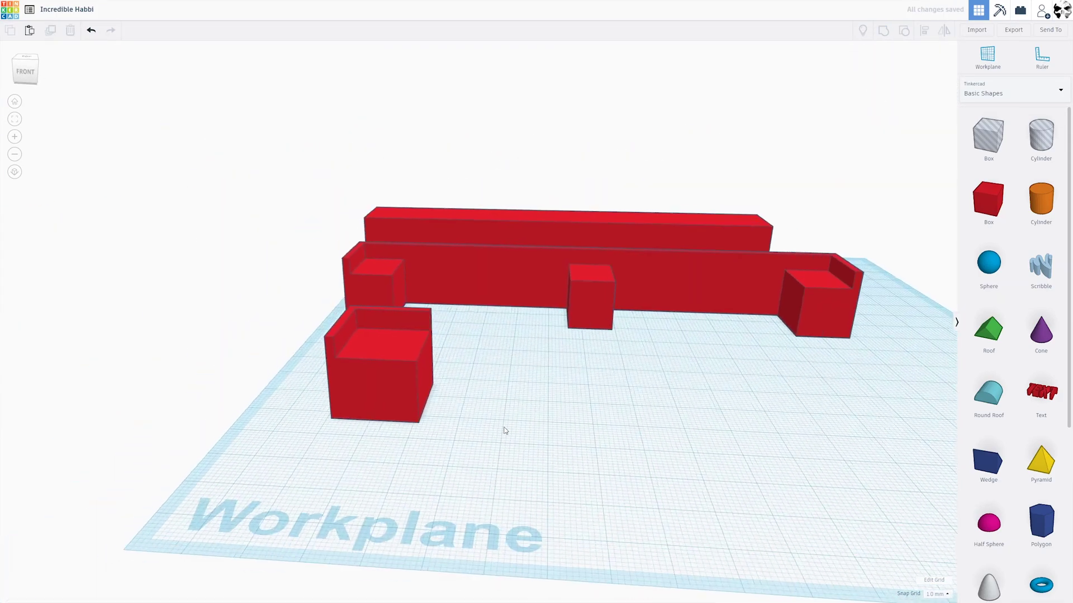
# Place wedges against both sides of the middle block and group them with it into a tapered support.
pyautogui.moveTo(504, 430); pyautogui.dragTo(447, 406)
pyautogui.moveTo(520, 403); pyautogui.dragTo(411, 410)
pyautogui.click(500, 412)
pyautogui.moveTo(503, 412); pyautogui.dragTo(302, 458)
pyautogui.scroll(3, 292, 441)
pyautogui.click(584, 366)
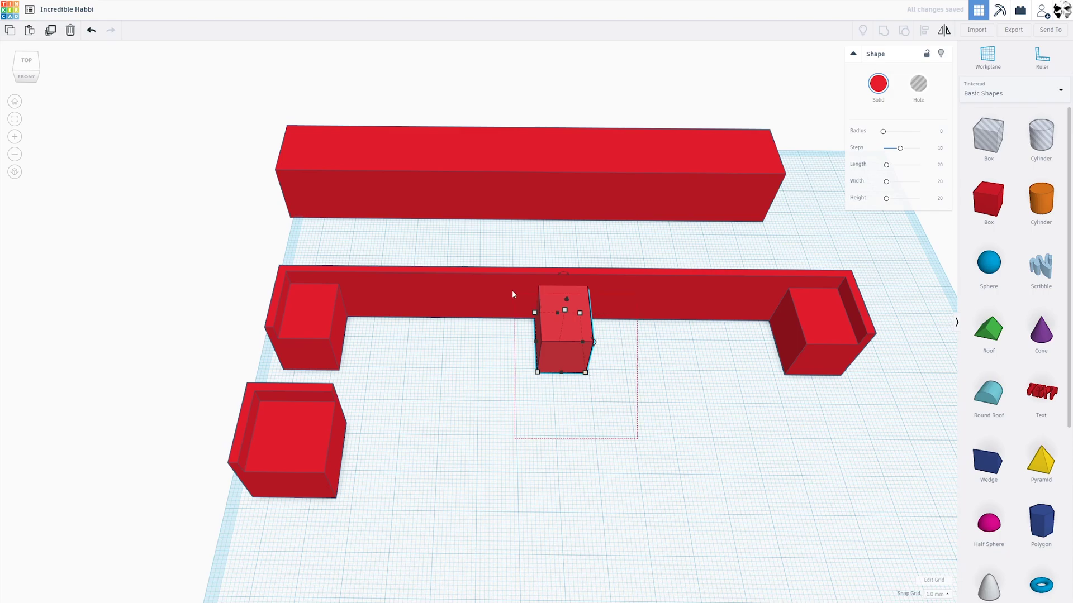
pyautogui.click(461, 452)
pyautogui.scroll(2, 462, 479)
pyautogui.moveTo(462, 479); pyautogui.dragTo(593, 405)
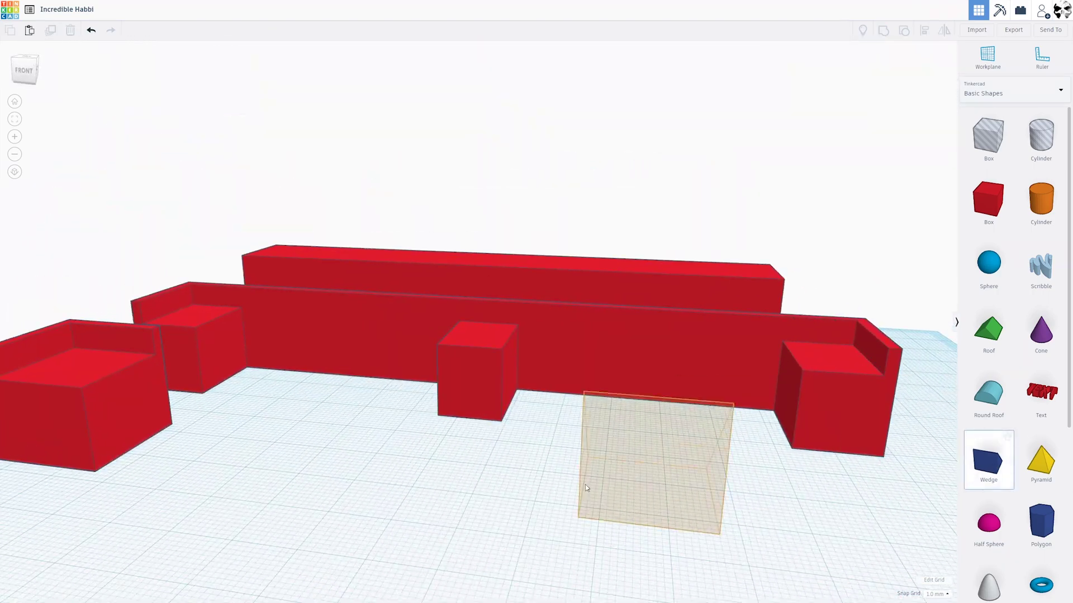
pyautogui.moveTo(585, 484); pyautogui.dragTo(576, 438)
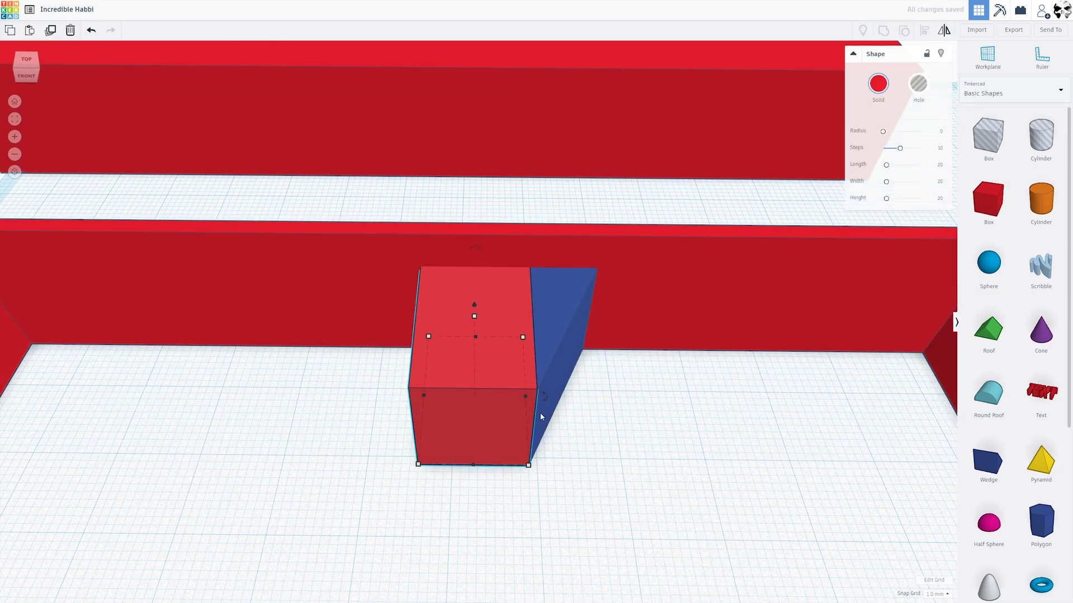
pyautogui.keyDown('shift'); pyautogui.click(540, 416); pyautogui.keyUp('shift')
pyautogui.hotkey('ctrl', 'g')
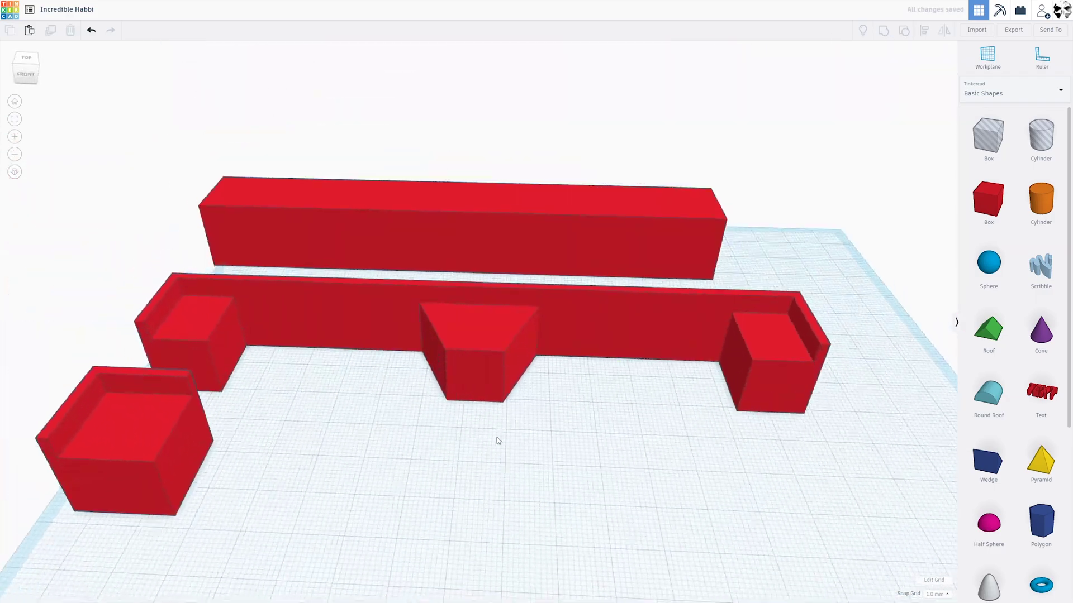
# Ungroup the tapered support at the middle of the bar.
pyautogui.moveTo(498, 441); pyautogui.dragTo(505, 411)
pyautogui.click(481, 349)
pyautogui.scroll(3, 478, 335)
pyautogui.click(904, 30)
# Duplicate the blue tapered support twice and move the copies onto the bar's left and right end blocks.
pyautogui.click(505, 364)
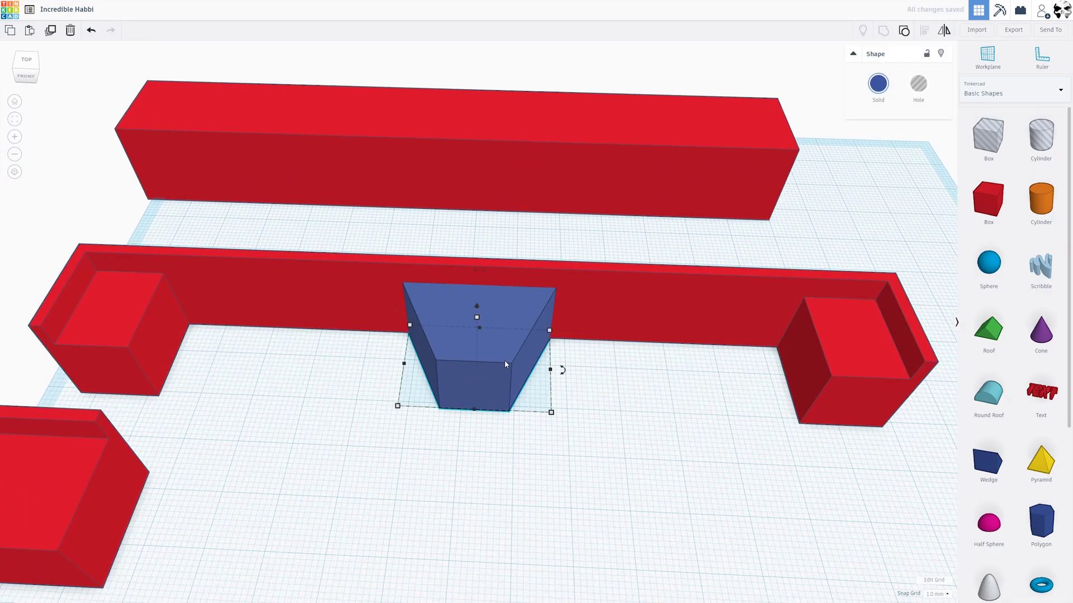
pyautogui.hotkey('ctrl', 'd')
pyautogui.moveTo(521, 343); pyautogui.dragTo(702, 372)
pyautogui.hotkey('ctrl', 'd')
pyautogui.moveTo(328, 315); pyautogui.dragTo(321, 359)
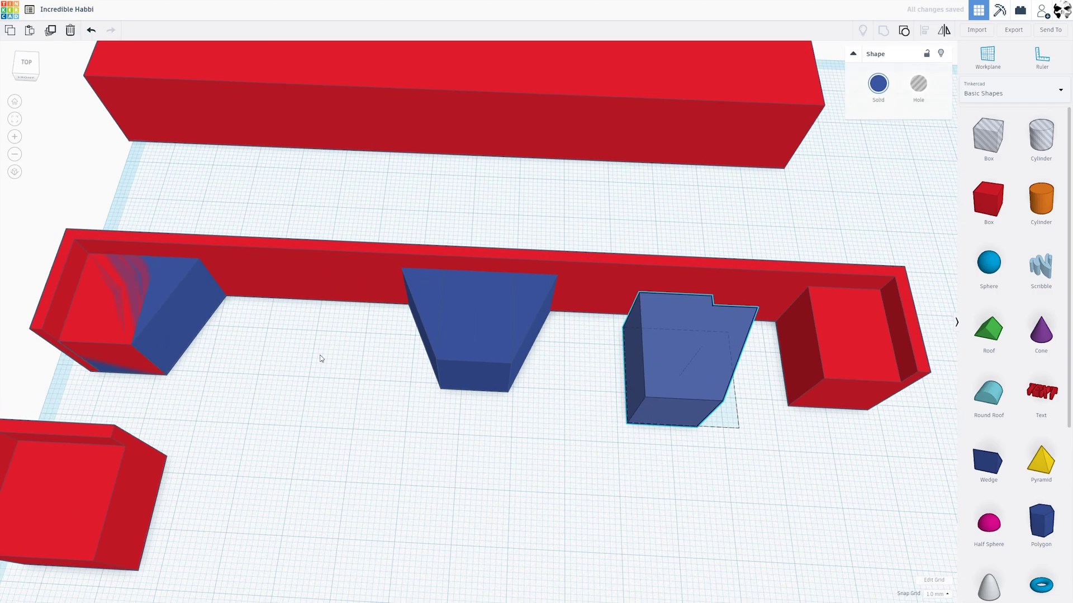
pyautogui.press('f')
pyautogui.click(571, 448)
pyautogui.moveTo(593, 407); pyautogui.dragTo(727, 391)
pyautogui.moveTo(592, 442); pyautogui.dragTo(582, 507)
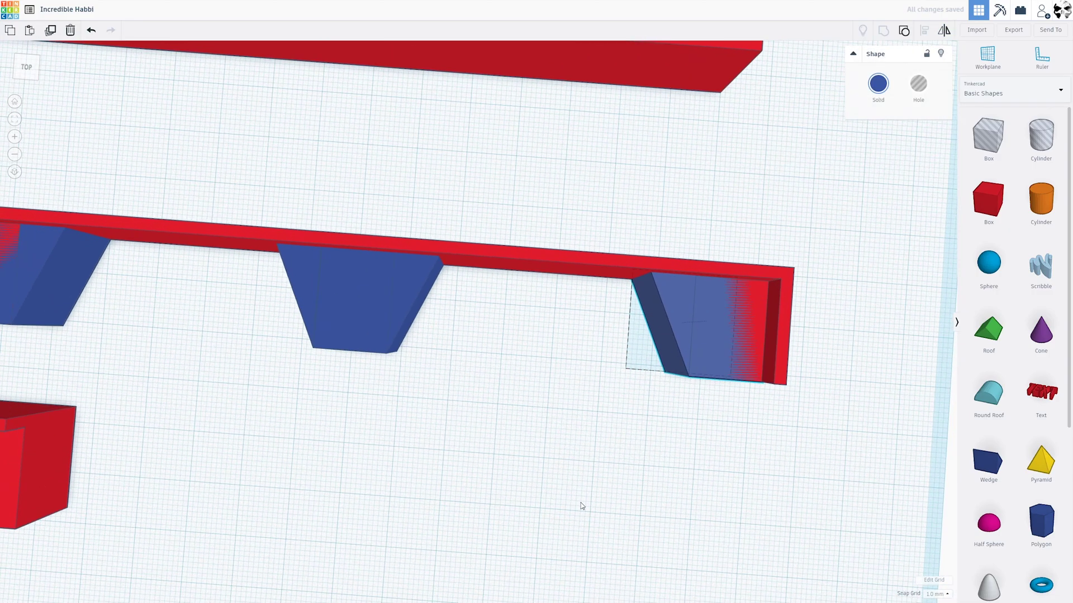
# Move the separate corner piece beside the bar's left end and park a spare blue block off the workplane.
pyautogui.scroll(-3, 581, 507)
pyautogui.moveTo(752, 304); pyautogui.dragTo(143, 327)
pyautogui.hotkey('ctrl', 'g')
pyautogui.click(414, 435)
pyautogui.scroll(2, 420, 448)
pyautogui.scroll(-3, 420, 448)
pyautogui.moveTo(421, 448); pyautogui.dragTo(248, 418)
# Pull the middle tapered support clear of the bar and ungroup it to realign its box with the wedges.
pyautogui.click(361, 416)
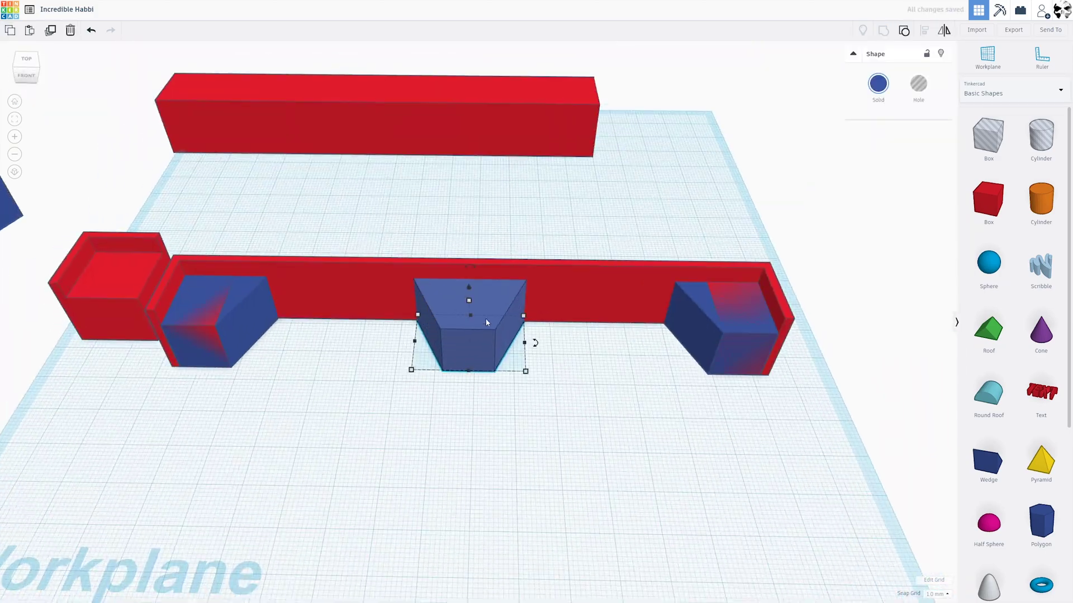
pyautogui.moveTo(529, 343); pyautogui.dragTo(646, 342)
pyautogui.hotkey('ctrl', 'shift', 'g')
pyautogui.click(646, 342)
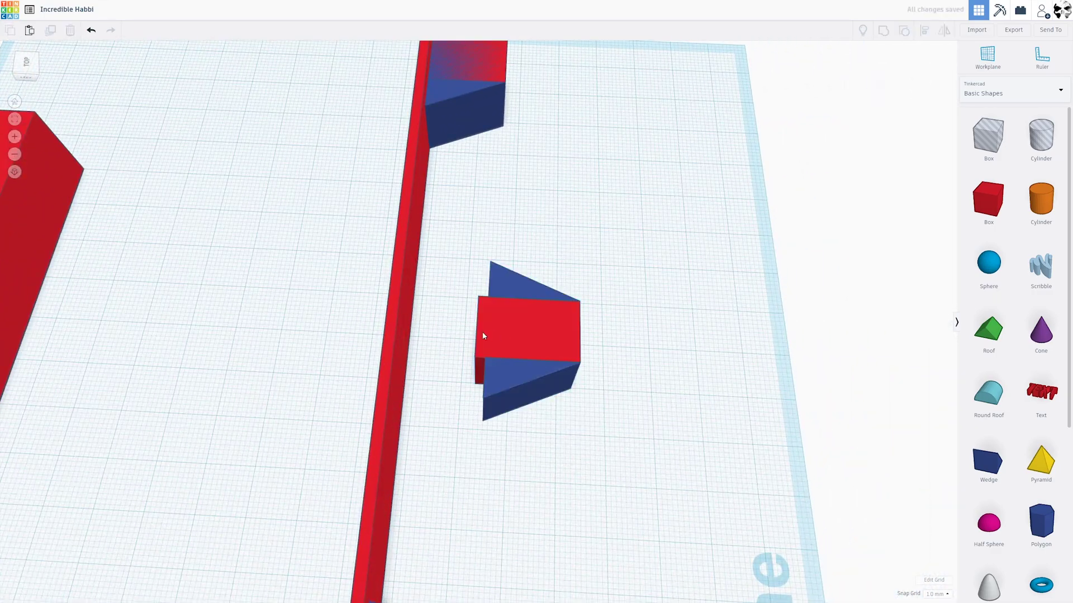
pyautogui.click(555, 438)
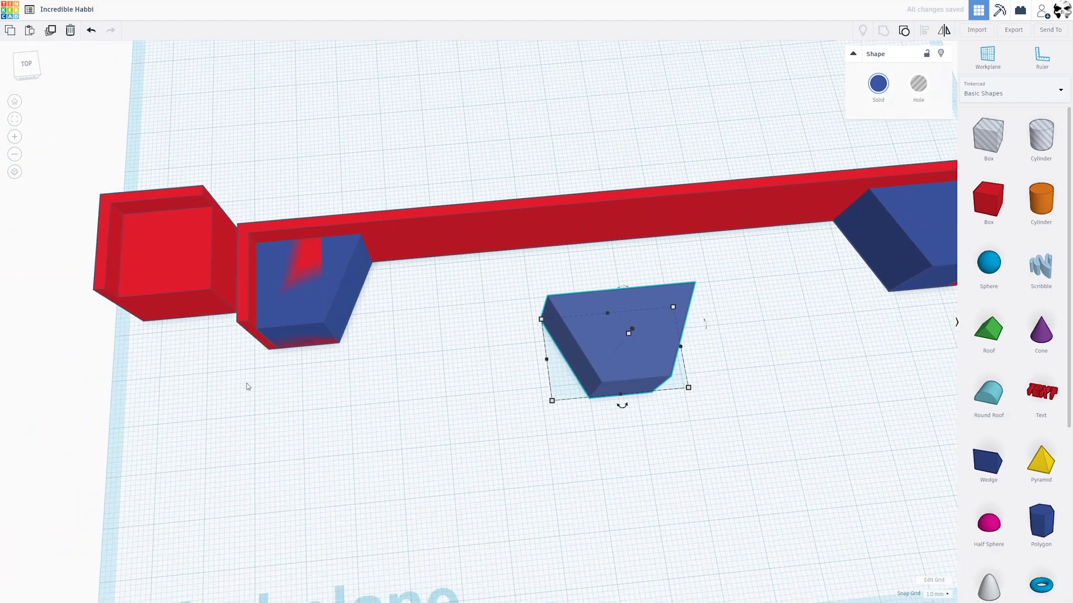
# Take out the left tapered support, line up its box and wedge, and return it in red to the bar's left end.
pyautogui.click(344, 369)
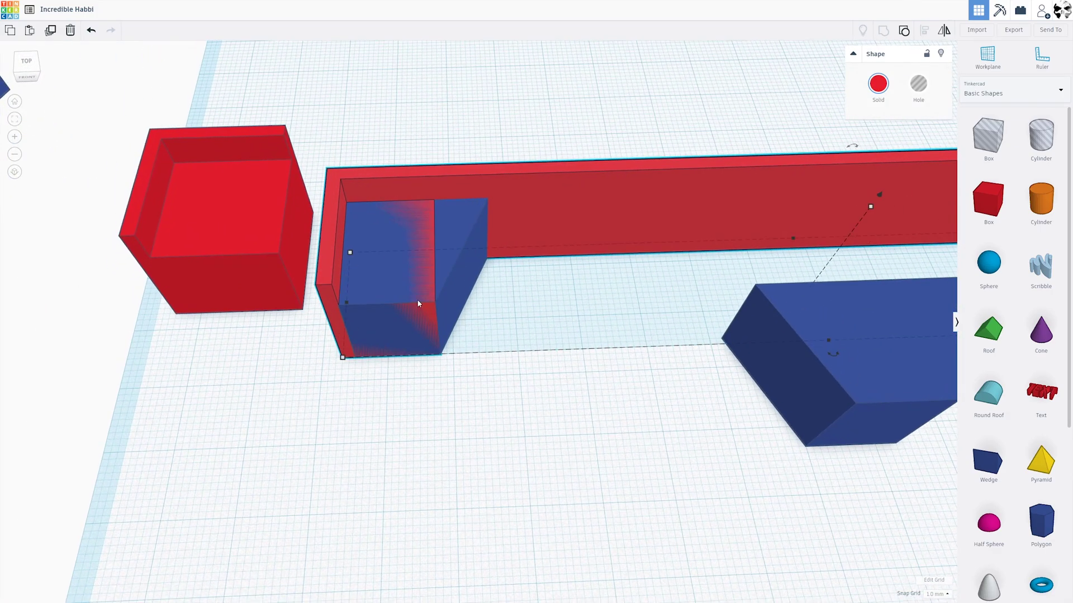
pyautogui.click(883, 30)
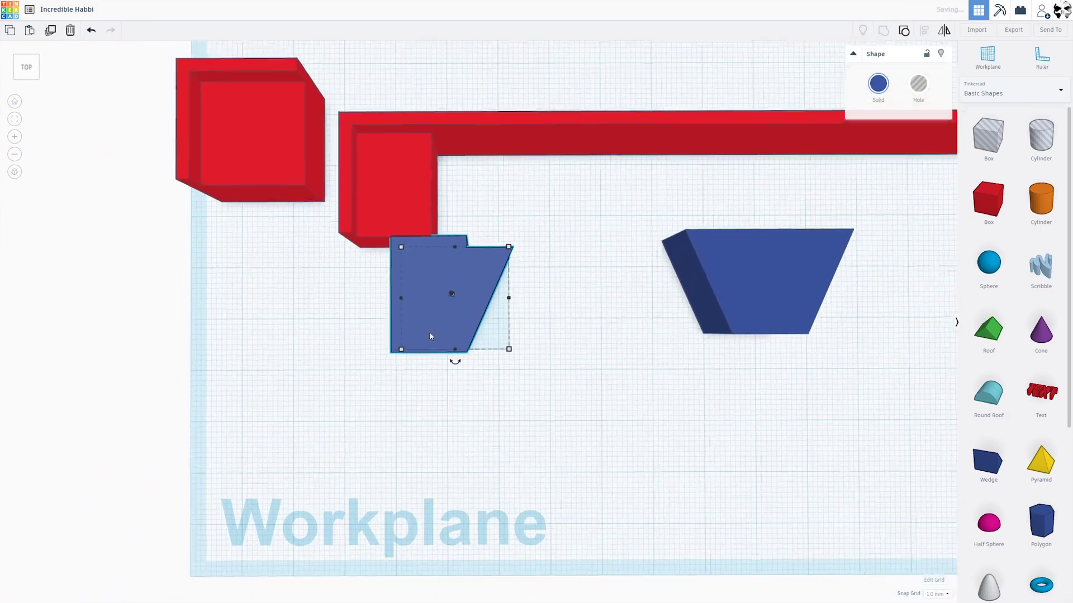
pyautogui.click(413, 313)
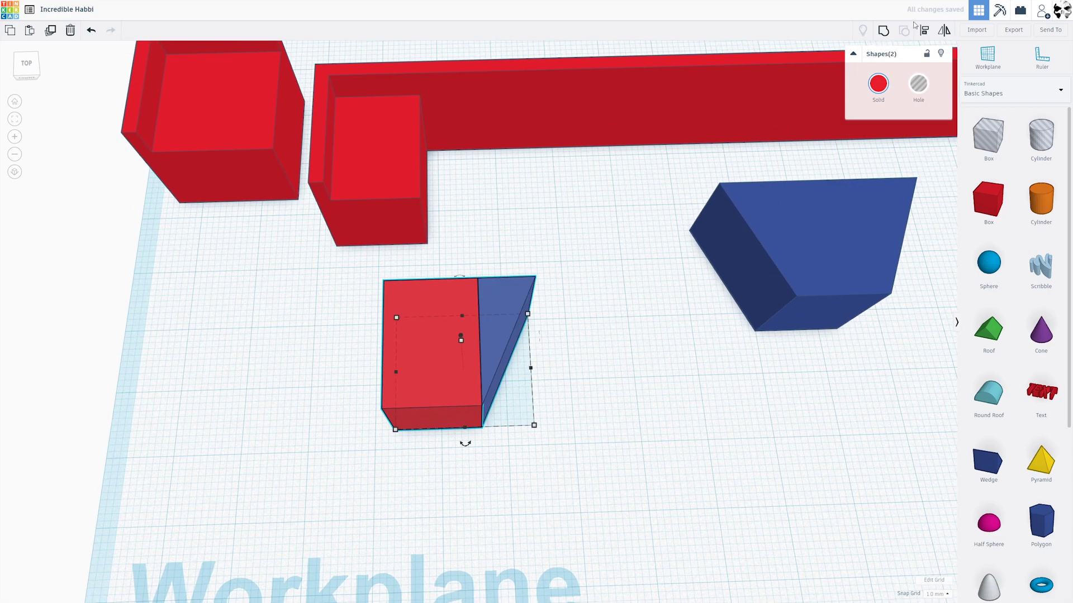
pyautogui.moveTo(460, 361); pyautogui.dragTo(407, 218)
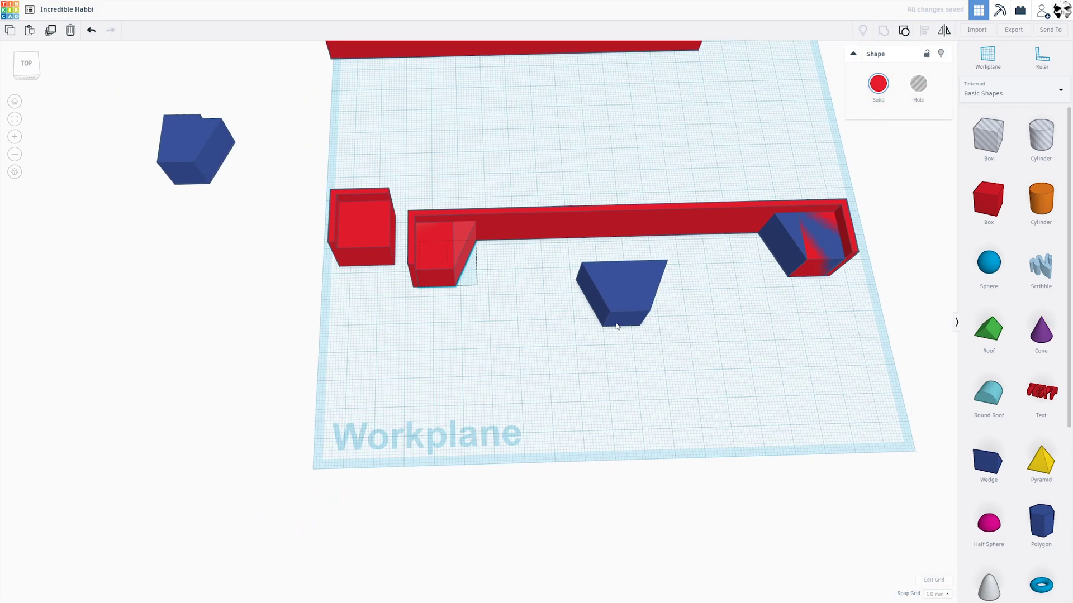
# Fit the right tapered support at 21 by 20 mm into the bar's end and seat the middle one against the back wall.
pyautogui.click(719, 290)
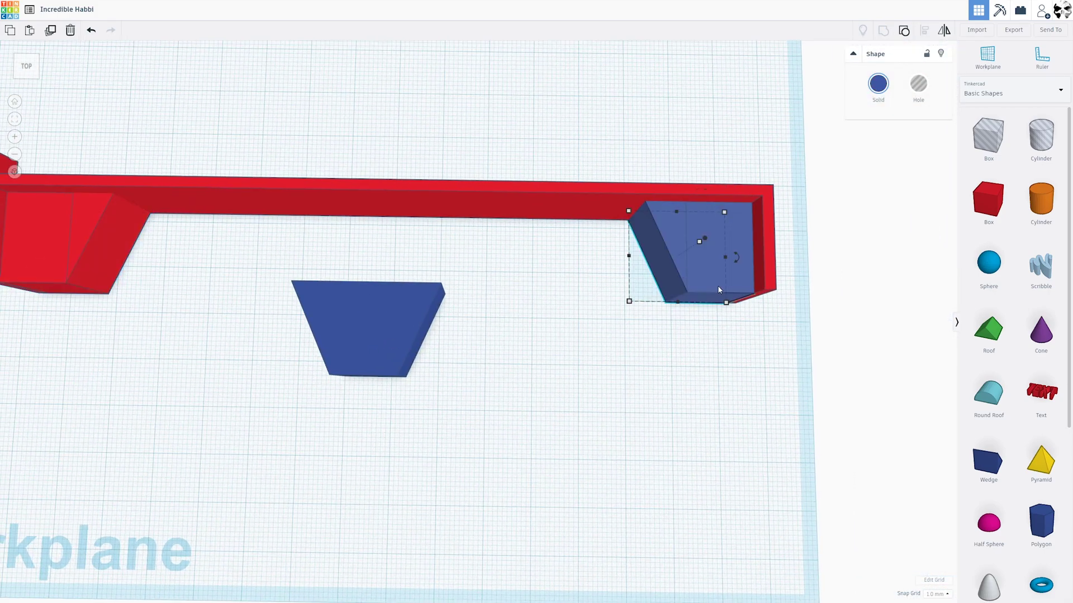
pyautogui.moveTo(86, 247); pyautogui.dragTo(580, 314)
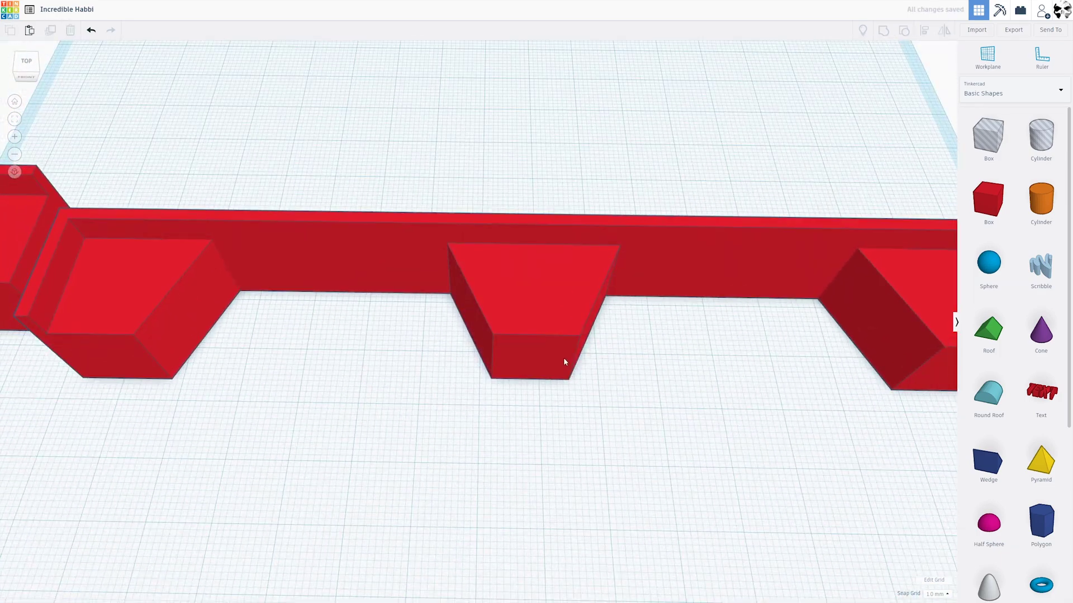
pyautogui.scroll(5, 563, 424)
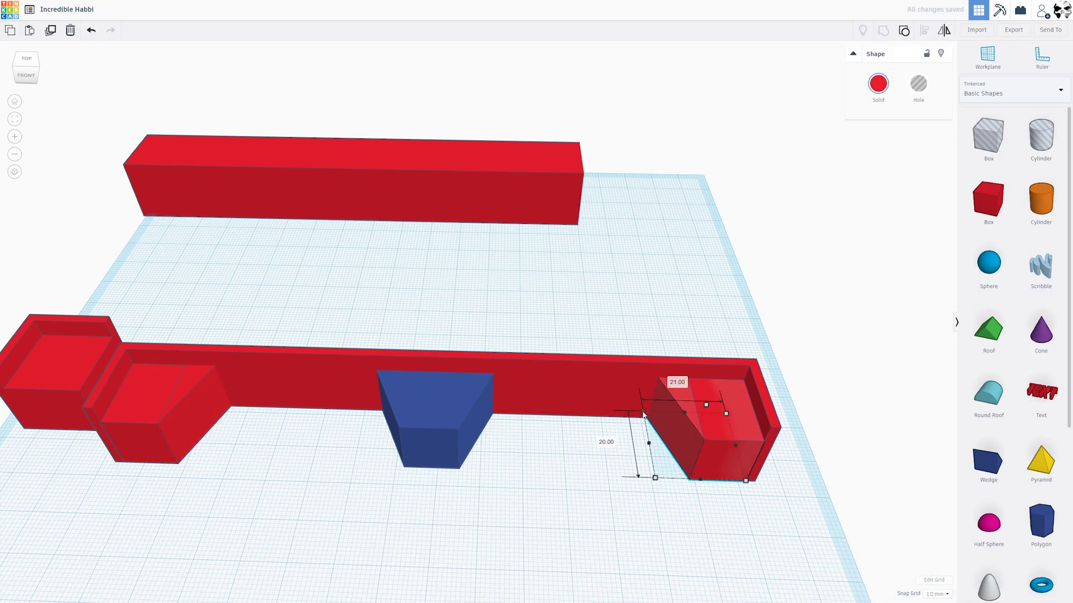
pyautogui.click(494, 414)
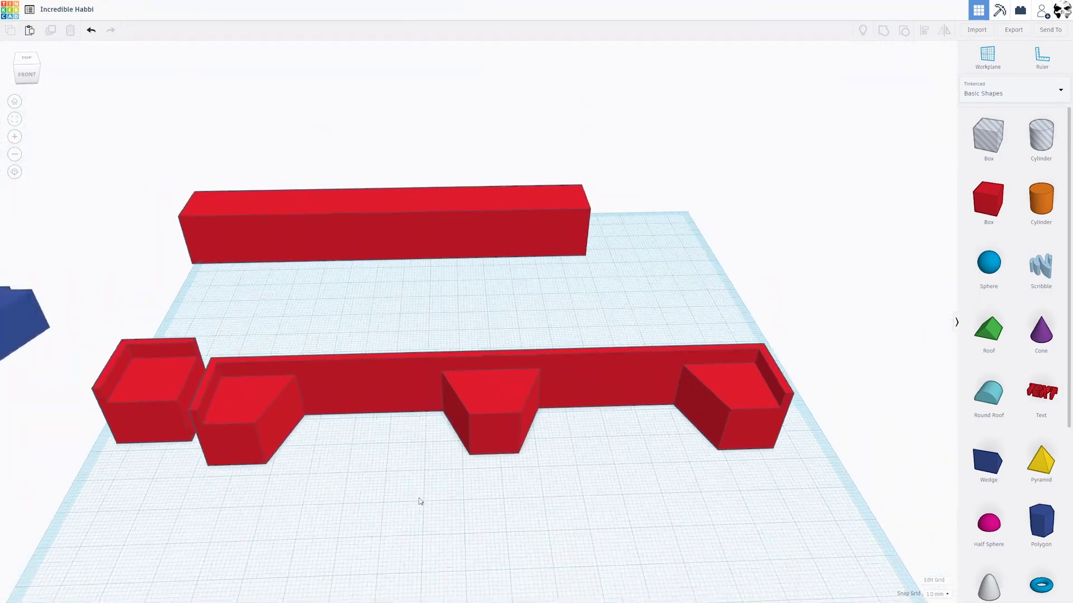
# Duplicate the finished three-support bar to its front and add a wide, flat hole cylinder with 64 sides.
pyautogui.scroll(2, 421, 502)
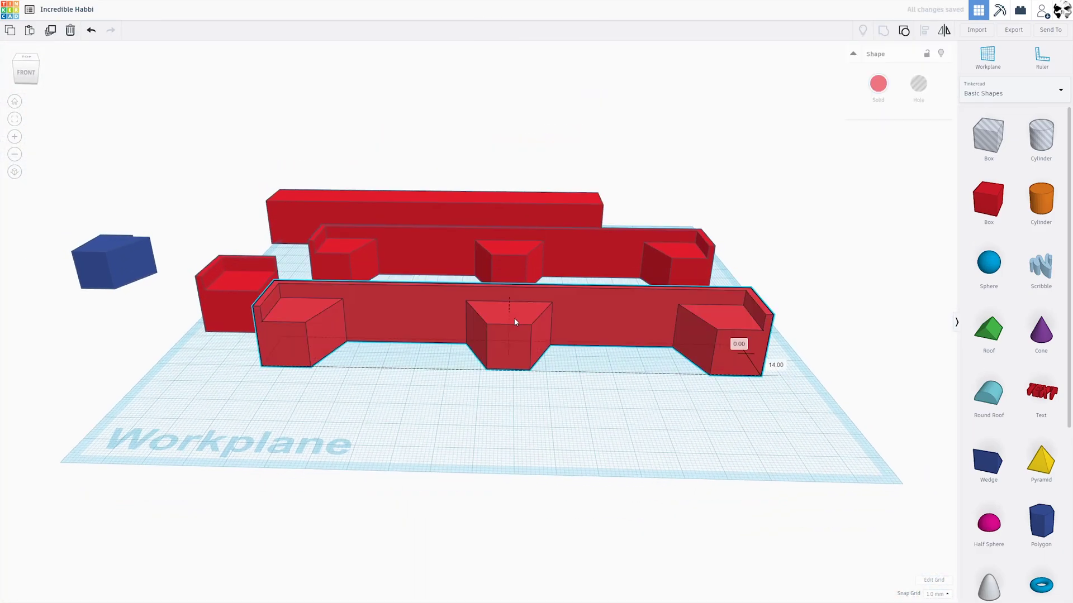
pyautogui.click(384, 443)
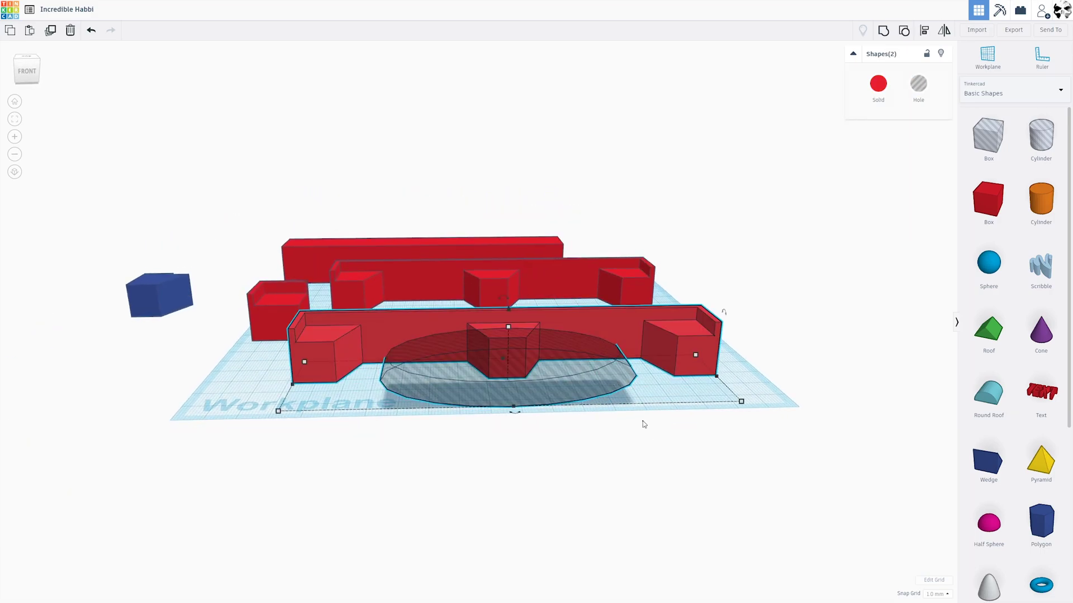
pyautogui.moveTo(887, 131); pyautogui.dragTo(889, 131)
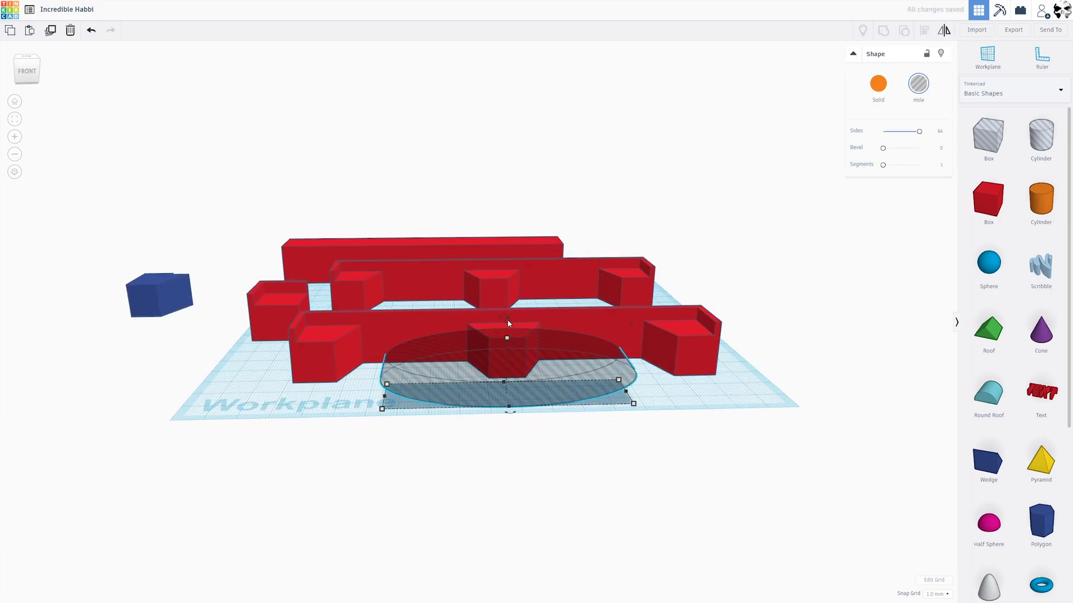
# Move the hole cylinder back 36 mm so it overlaps the top of the front bar's back wall.
pyautogui.moveTo(530, 378); pyautogui.dragTo(527, 311)
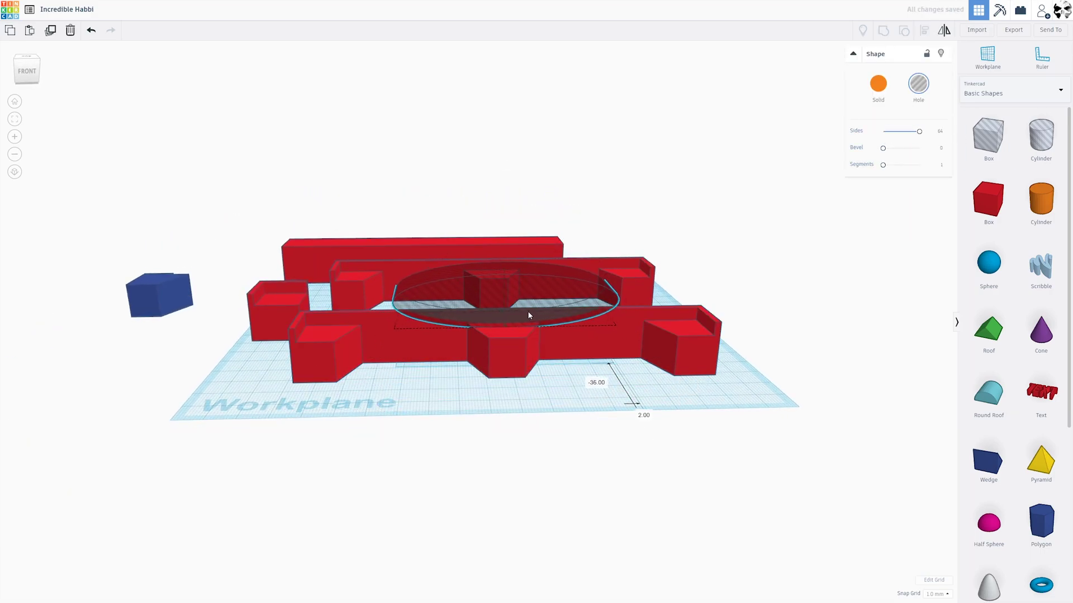
pyautogui.scroll(3, 527, 311)
pyautogui.keyDown('shift'); pyautogui.click(539, 344); pyautogui.keyUp('shift')
pyautogui.click(511, 410)
pyautogui.scroll(5, 511, 410)
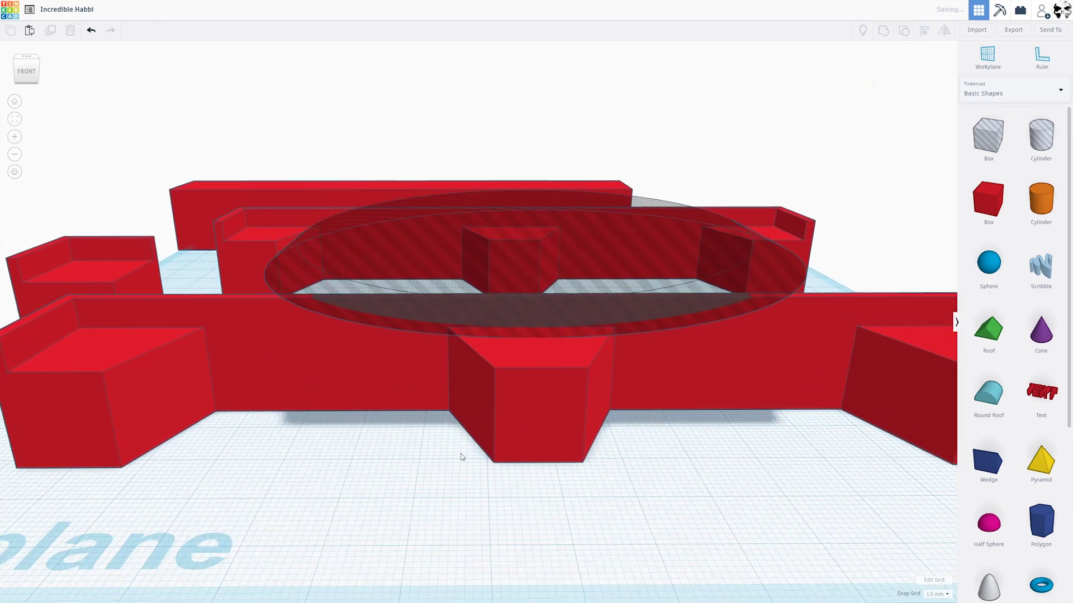
pyautogui.scroll(5, 536, 391)
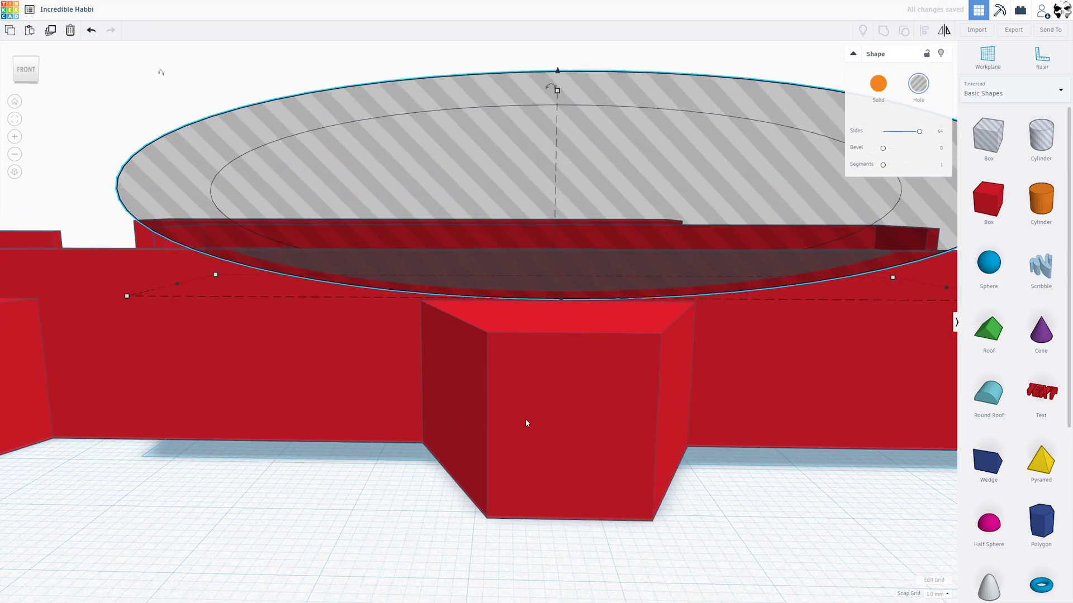
# Group the hole cylinder with the front bar to cut a shallow curved dip into its back wall.
pyautogui.scroll(-6, 525, 418)
pyautogui.keyDown('shift'); pyautogui.click(631, 369); pyautogui.keyUp('shift')
pyautogui.click(883, 31)
pyautogui.click(823, 119)
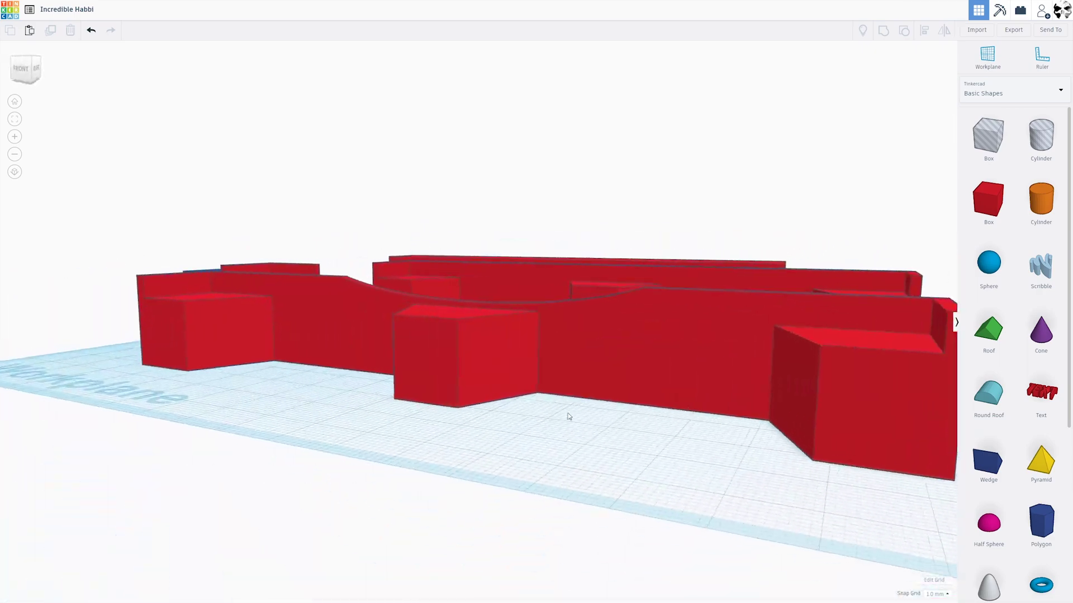
pyautogui.moveTo(569, 416); pyautogui.dragTo(488, 531)
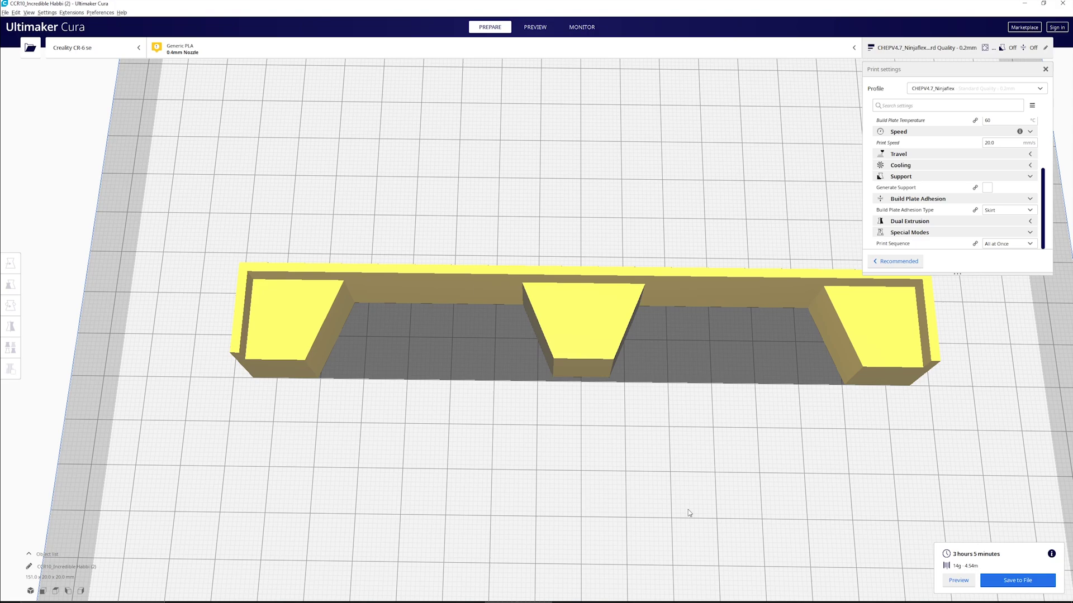
# Switch to Ultimaker Cura and preview the sliced bar up to layer 100.
pyautogui.click(958, 580)
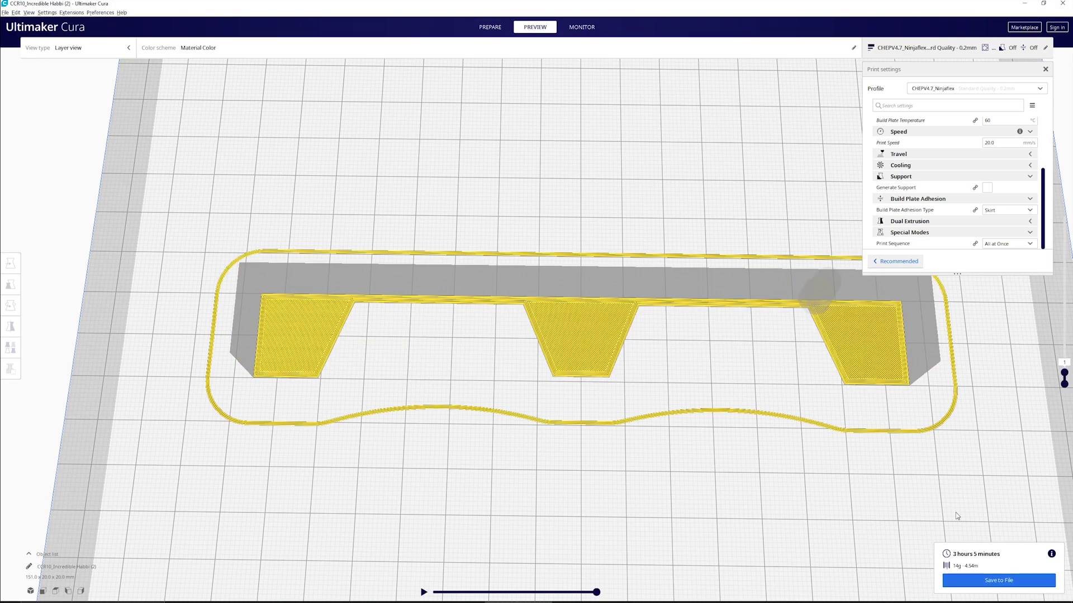
pyautogui.moveTo(1066, 376); pyautogui.dragTo(1066, 215)
pyautogui.scroll(-2, 709, 380)
pyautogui.moveTo(670, 480)
pyautogui.mouseDown()
pyautogui.moveTo(682, 433)
pyautogui.moveTo(659, 373)
pyautogui.moveTo(661, 461)
pyautogui.mouseUp()
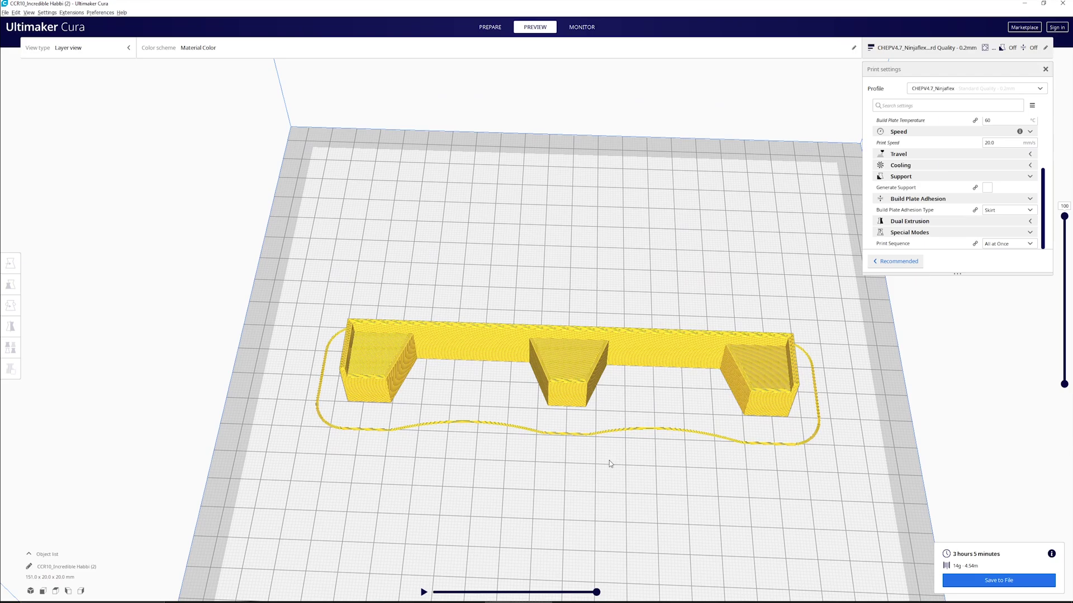
pyautogui.moveTo(615, 460); pyautogui.dragTo(675, 487)
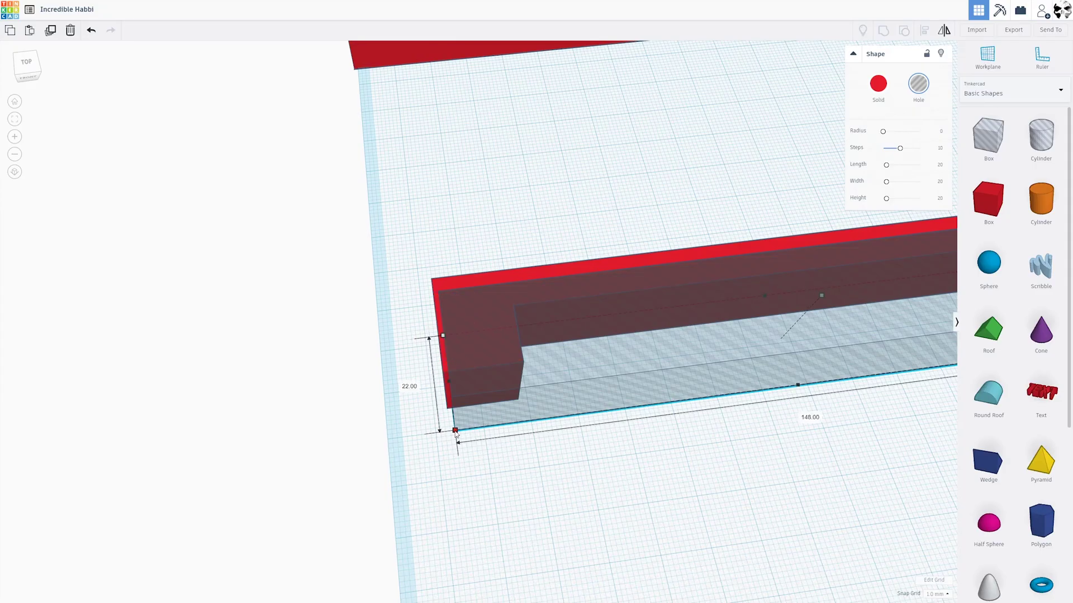
# Switch back to Tinkercad, shorten the long hole box over the notched bar to 147 mm and set its height to 6 mm.
pyautogui.moveTo(455, 432); pyautogui.dragTo(459, 431)
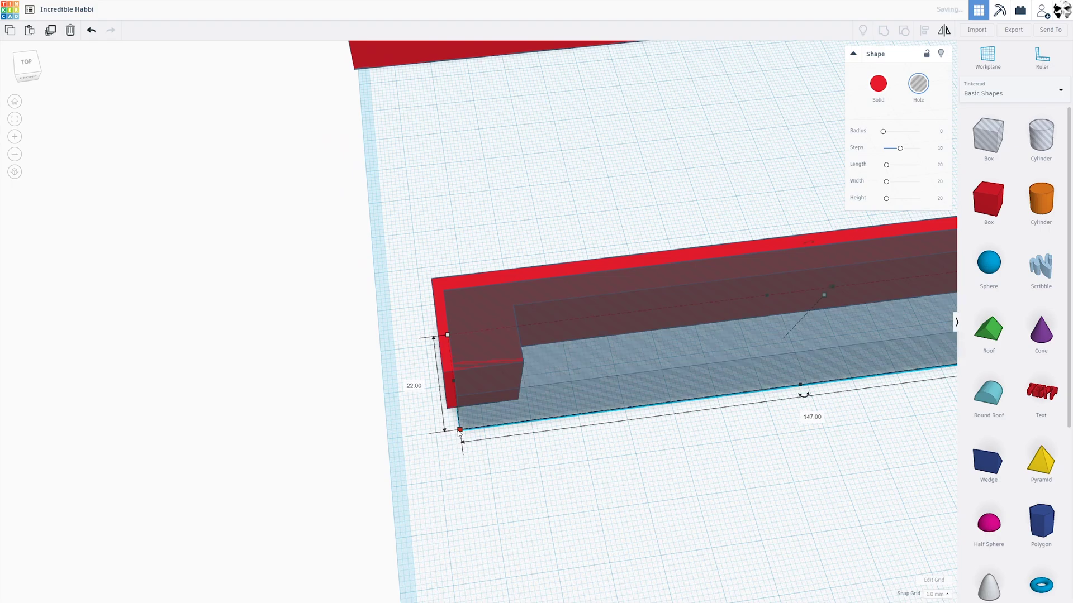
pyautogui.moveTo(688, 456); pyautogui.dragTo(273, 494)
pyautogui.moveTo(379, 484); pyautogui.dragTo(373, 482)
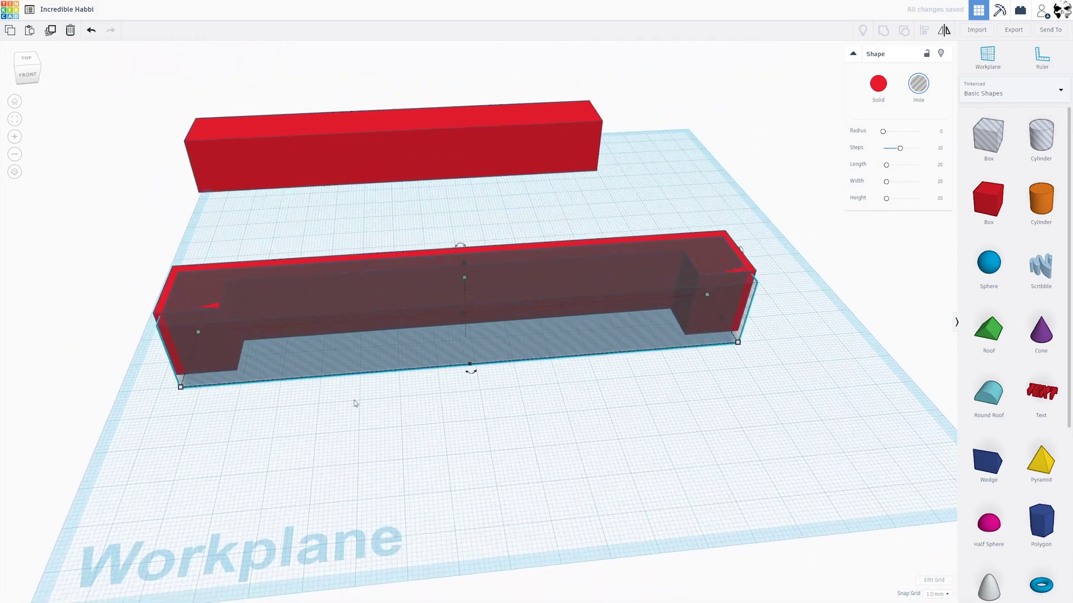
pyautogui.scroll(3, 430, 420)
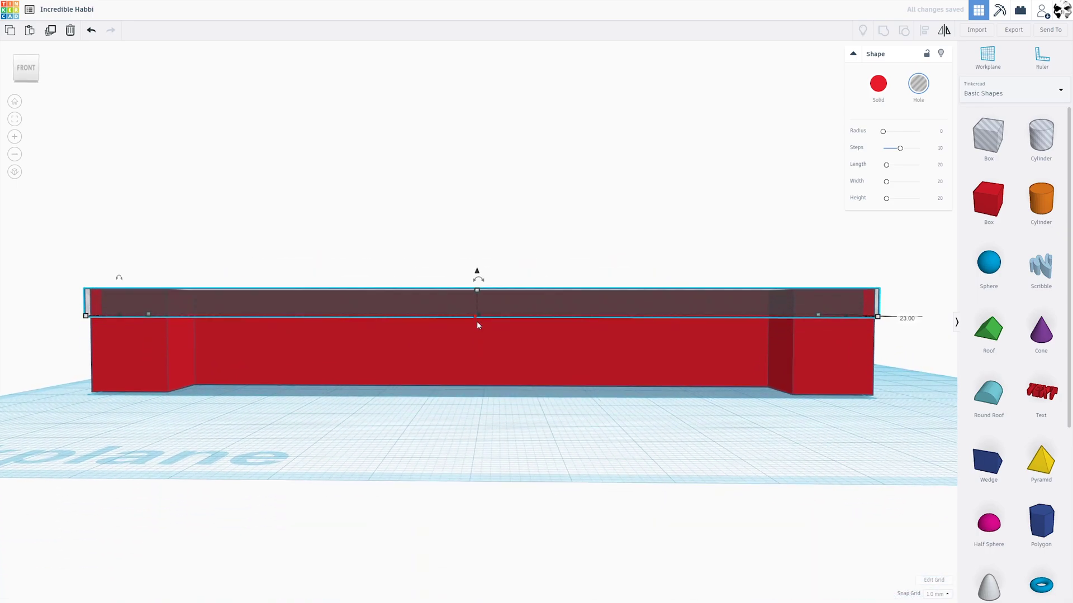
pyautogui.moveTo(479, 306); pyautogui.dragTo(480, 312)
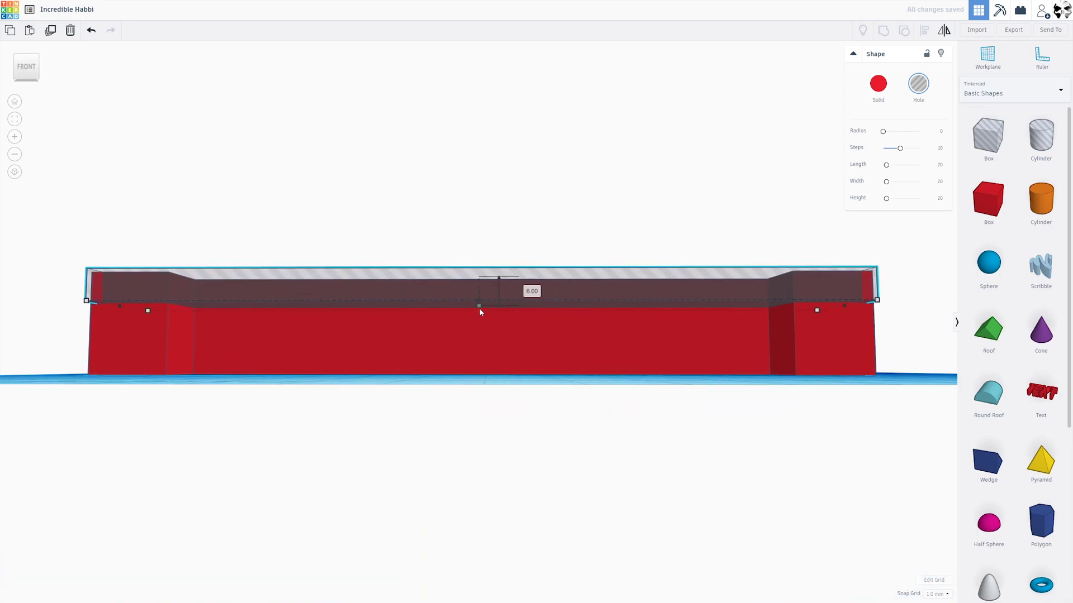